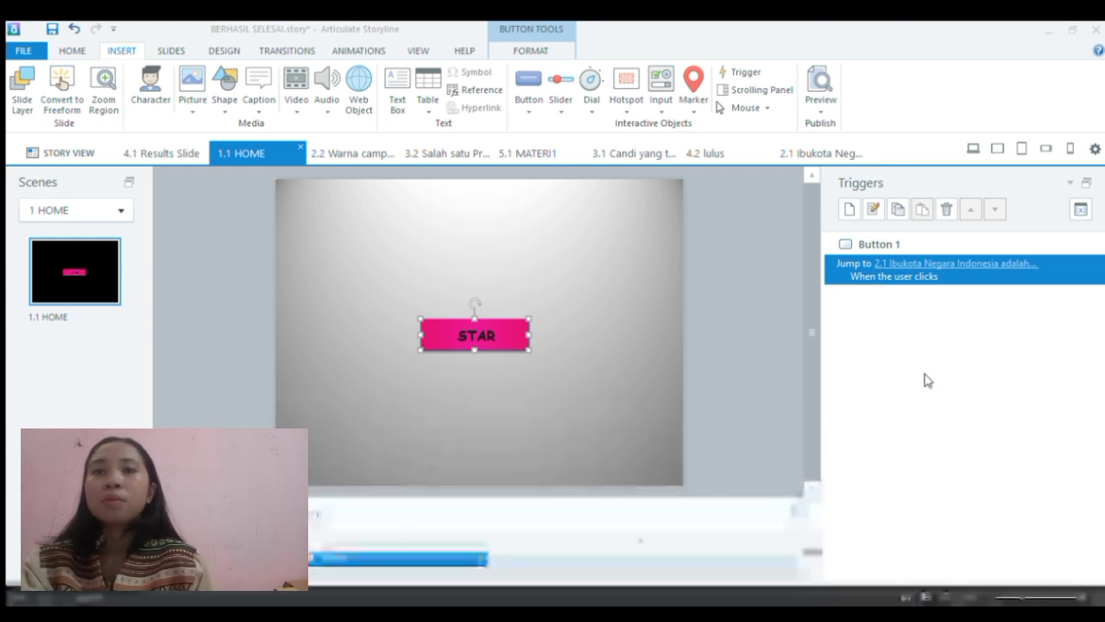
- Show the whole story's scene flow, select the LEVEL1 scene and look over the available slide and quiz commands
click(70, 153)
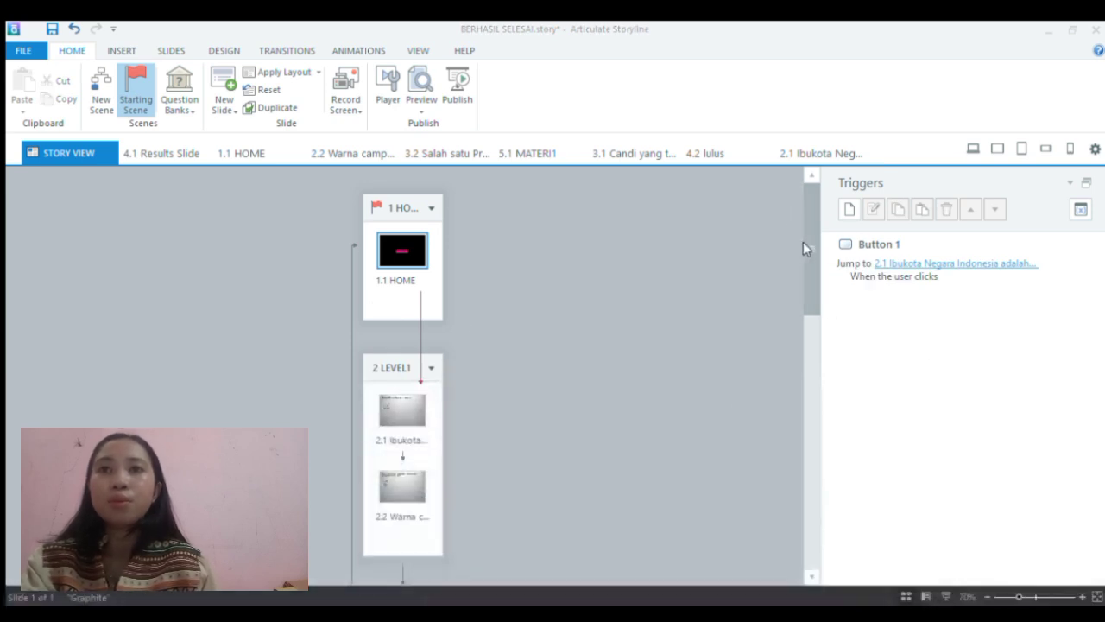
drag(804, 247, 803, 285)
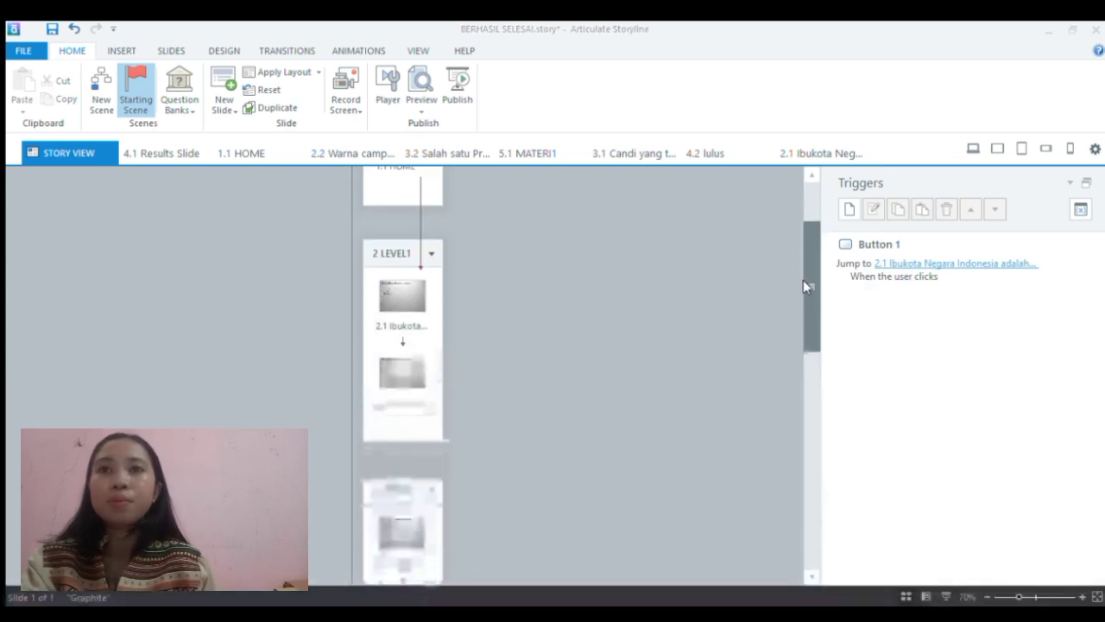
click(437, 307)
click(305, 276)
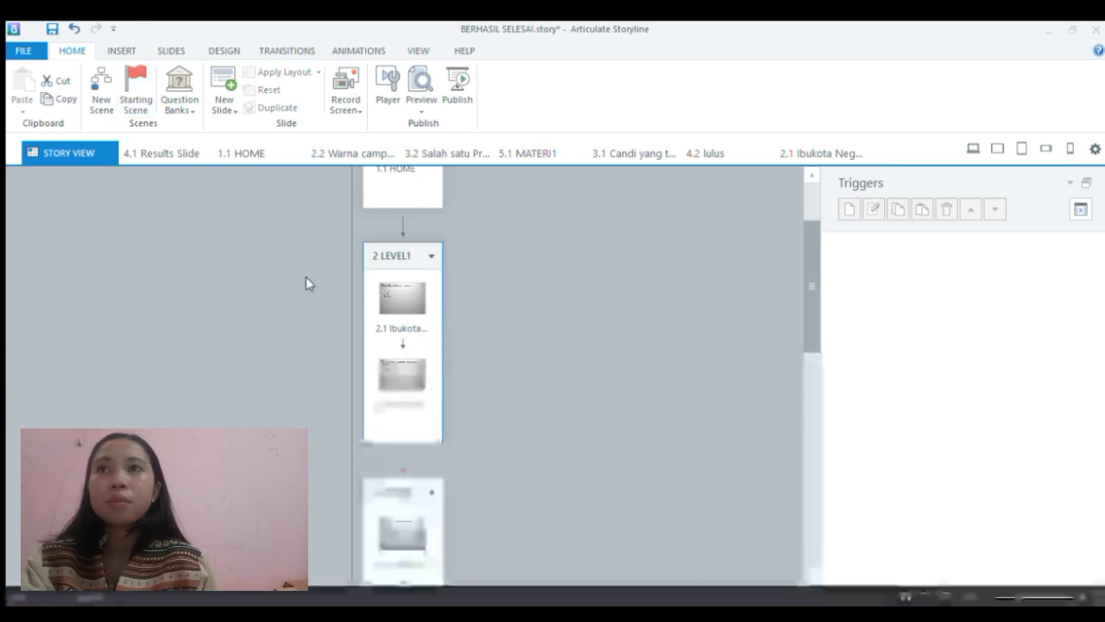
click(121, 54)
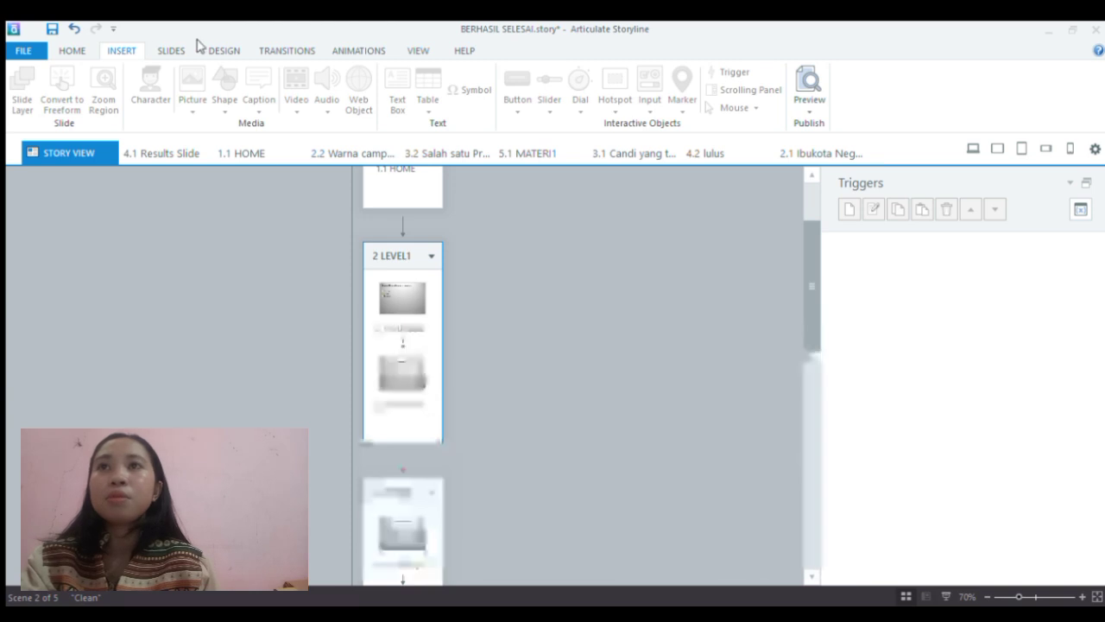
click(224, 52)
click(178, 52)
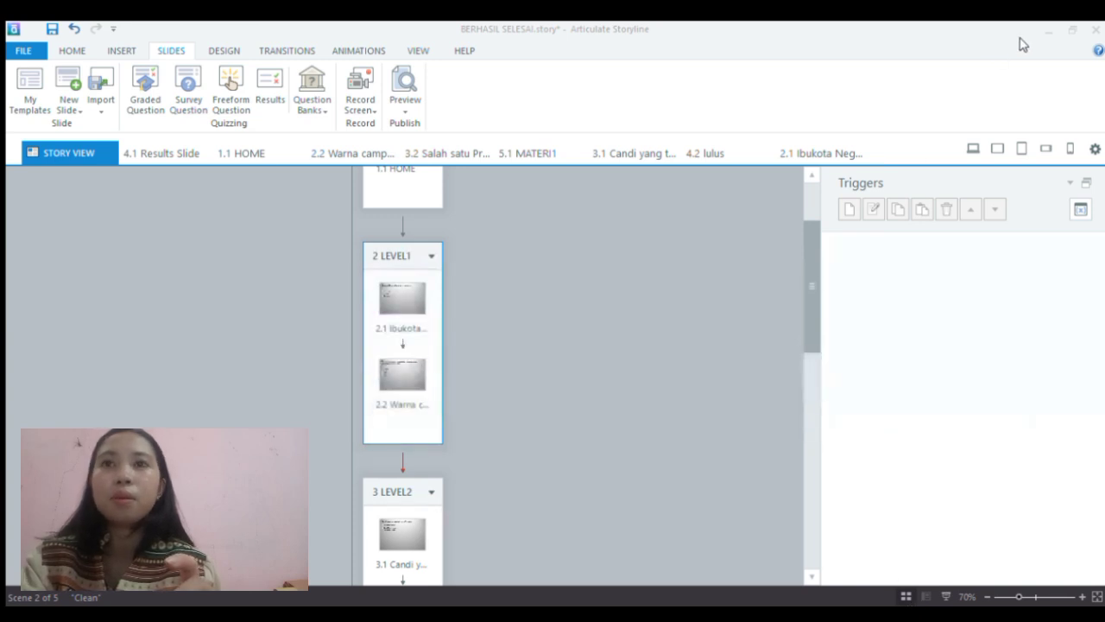
- Open slide 2.1 of LEVEL1 and examine each radio button's trigger and the jump trigger on submit
click(406, 295)
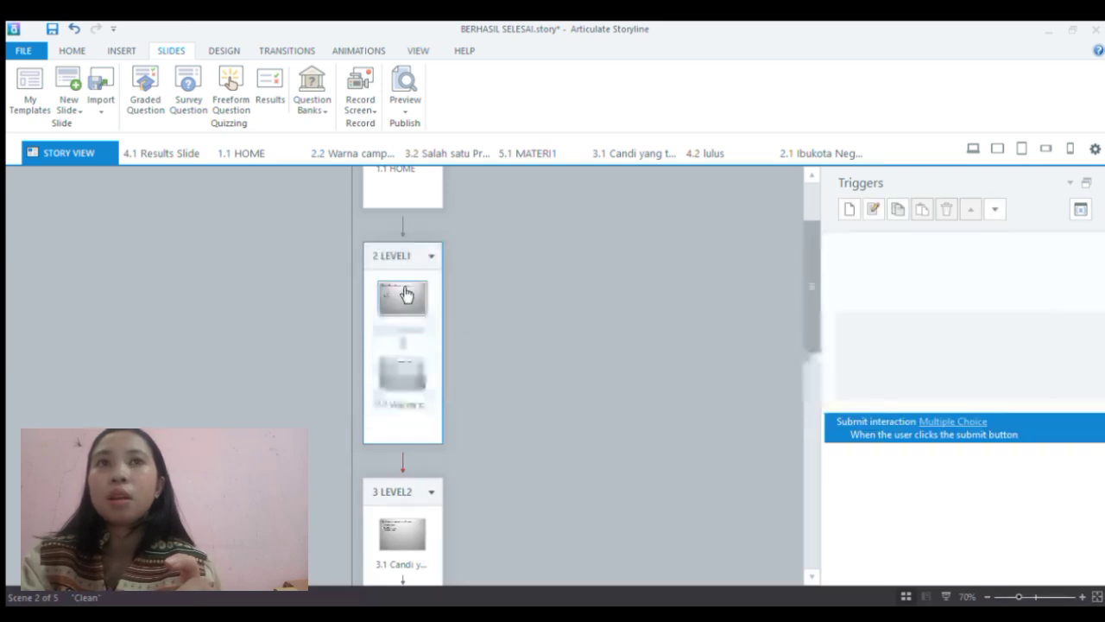
double_click(406, 295)
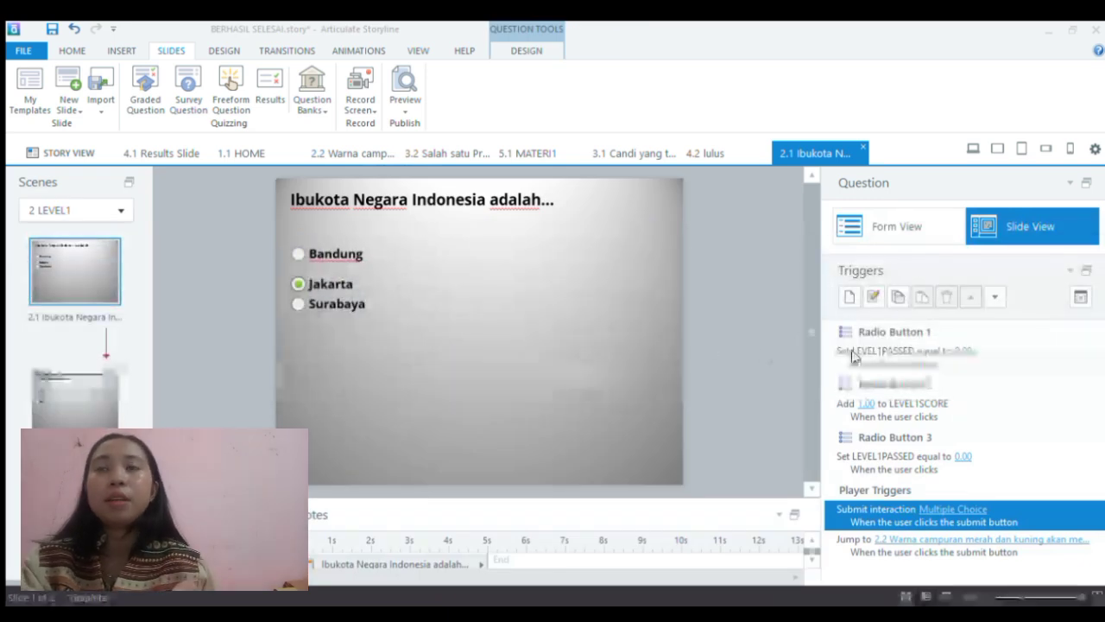
click(898, 356)
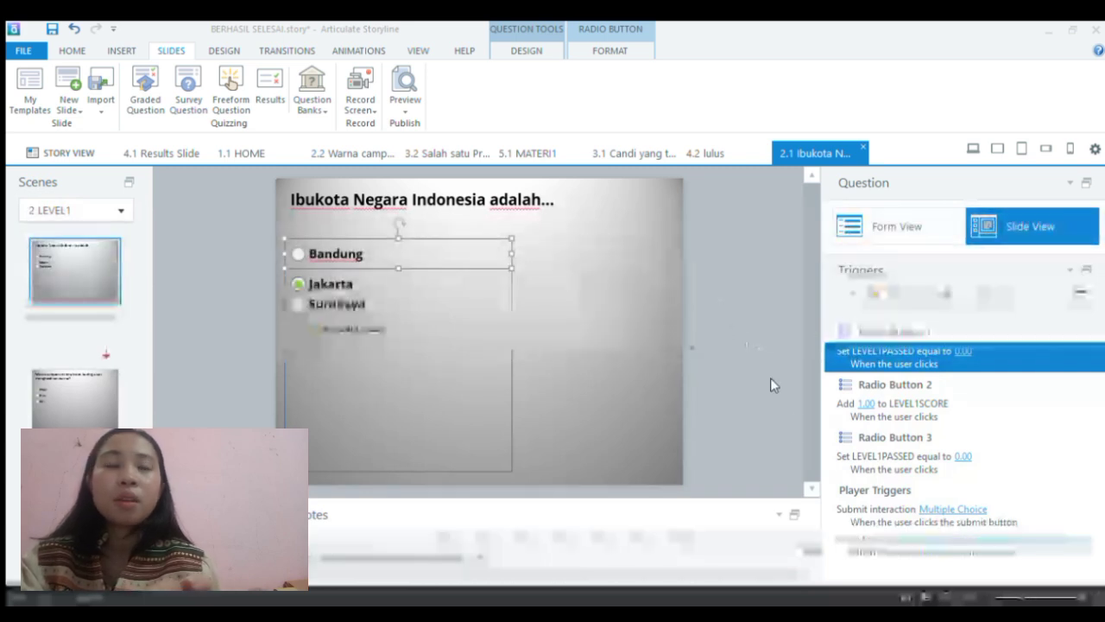
click(882, 421)
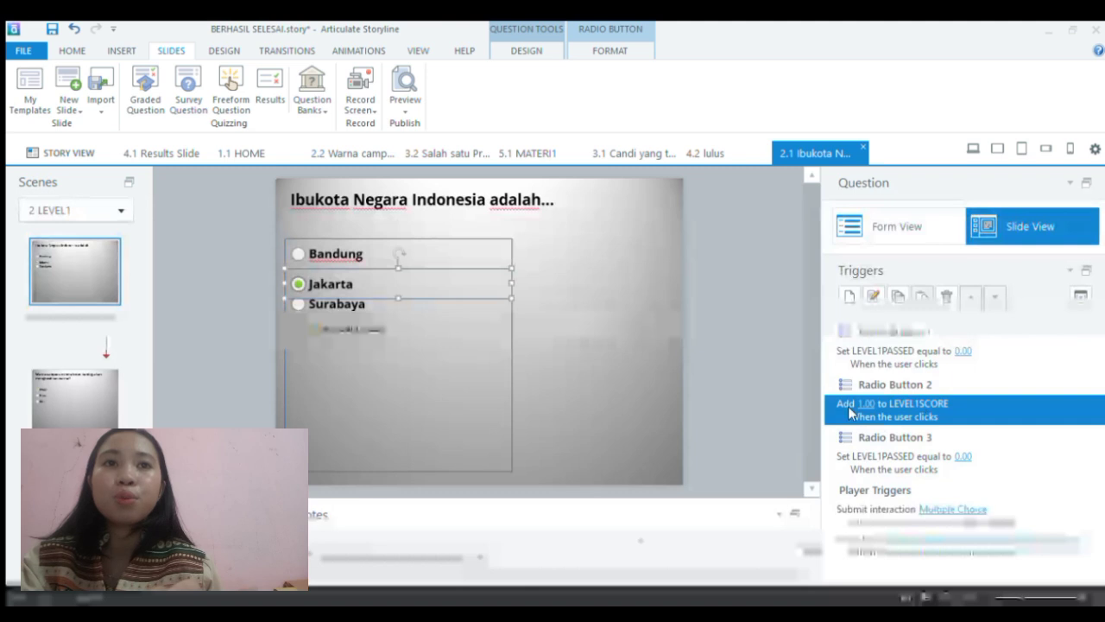
click(869, 463)
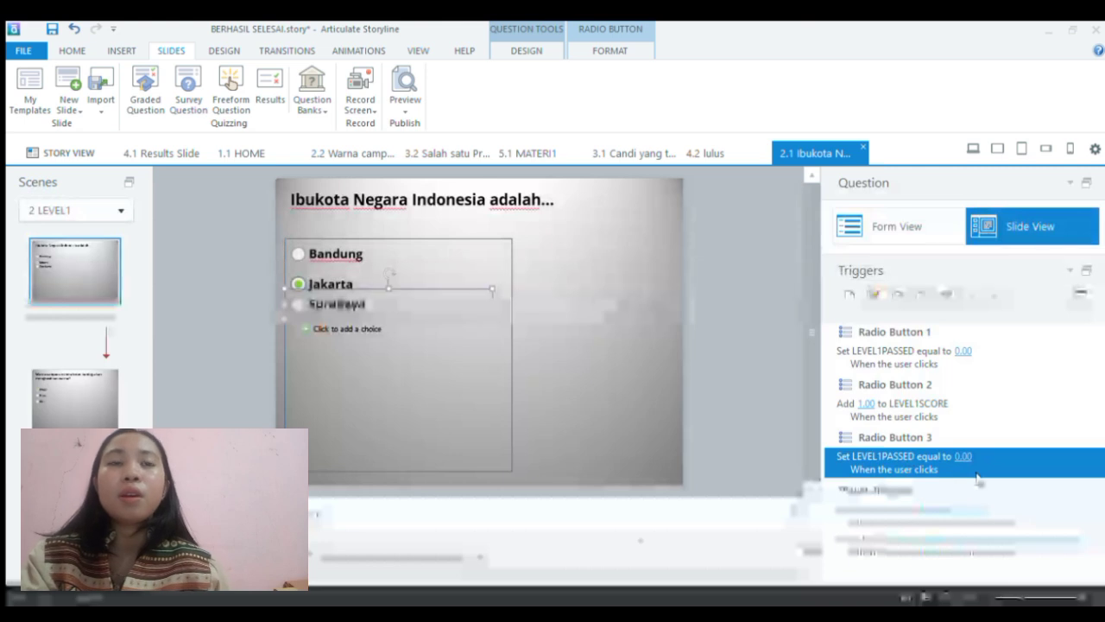
click(848, 552)
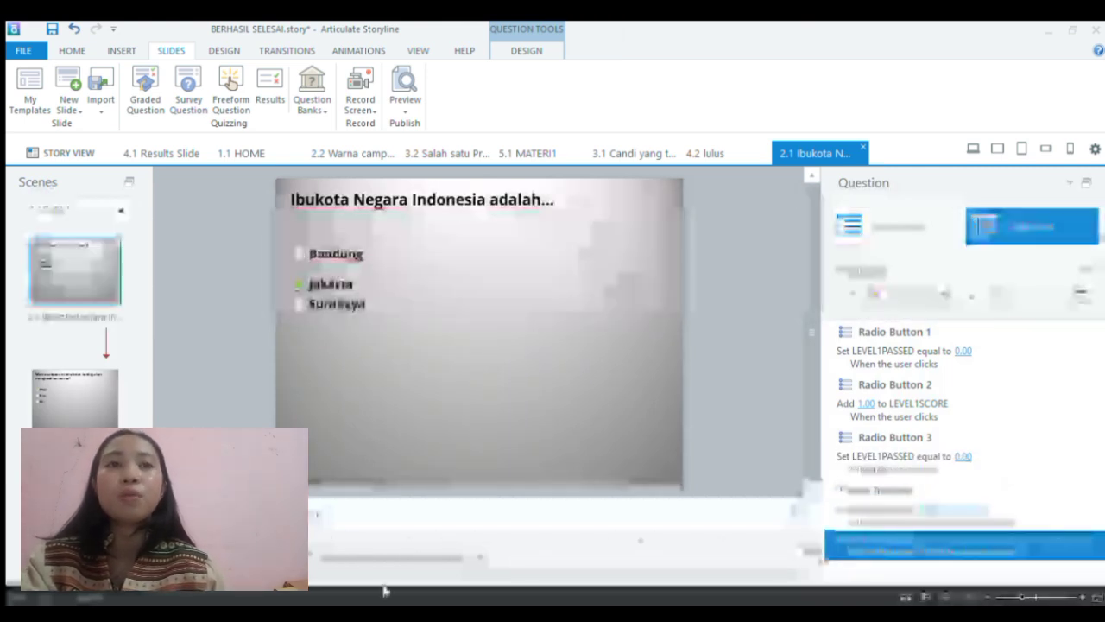
- Open slide 2.2 about mixing red and yellow and examine its radio button triggers and submit jump trigger
click(107, 398)
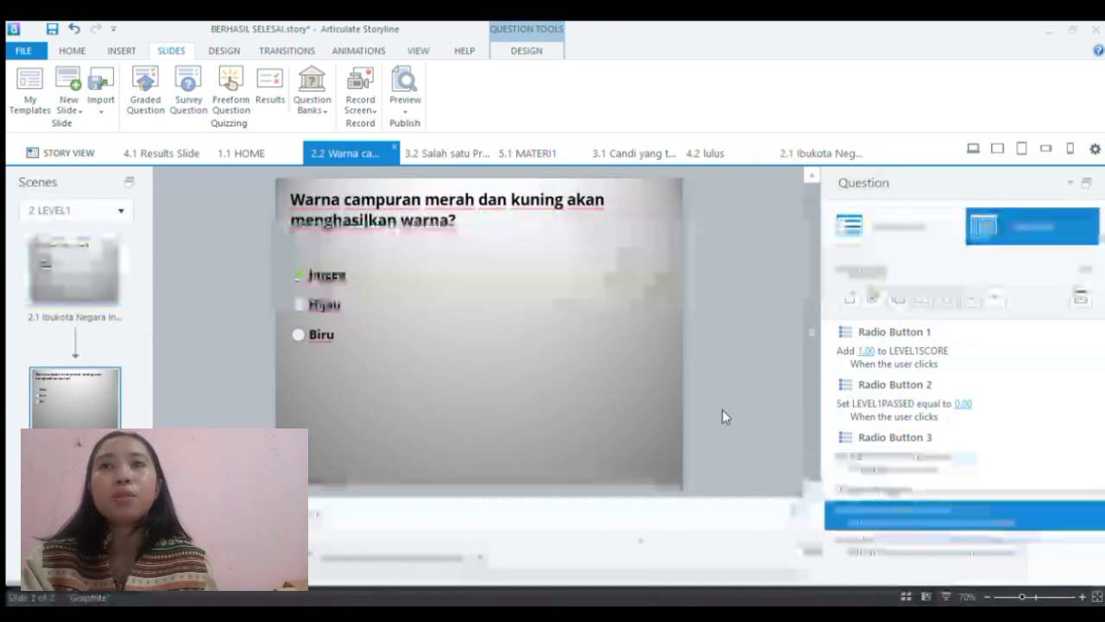
click(879, 359)
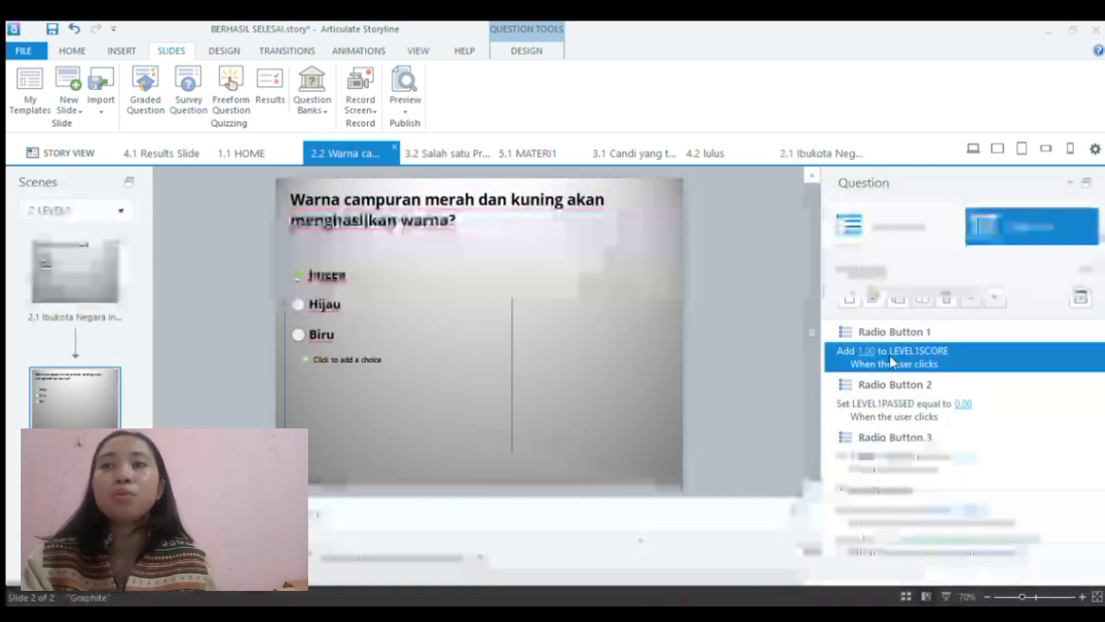
click(887, 402)
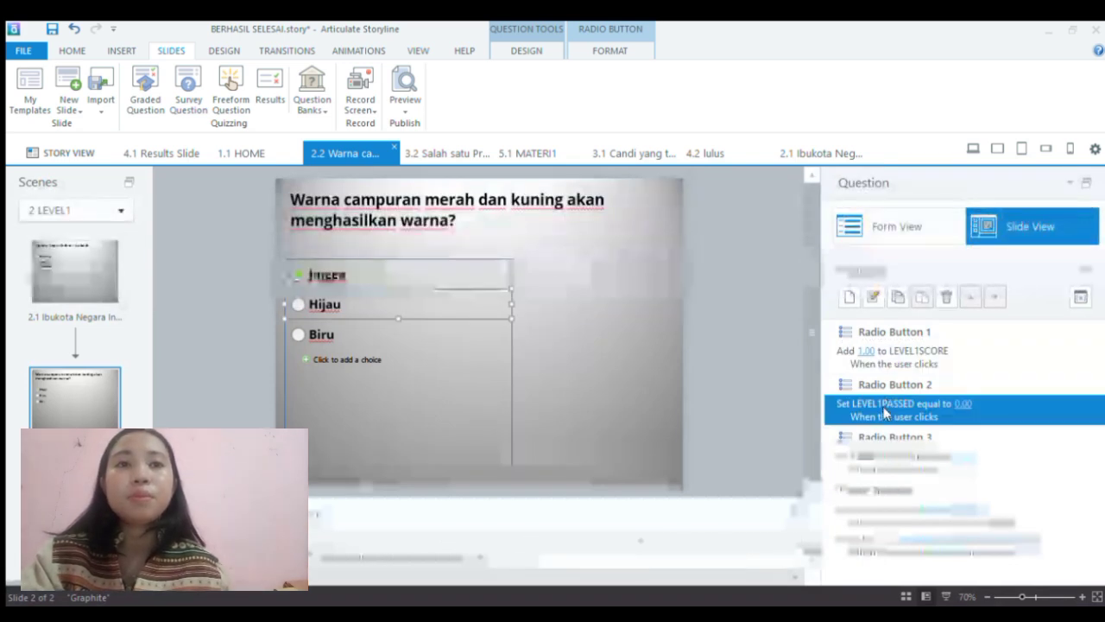
click(874, 462)
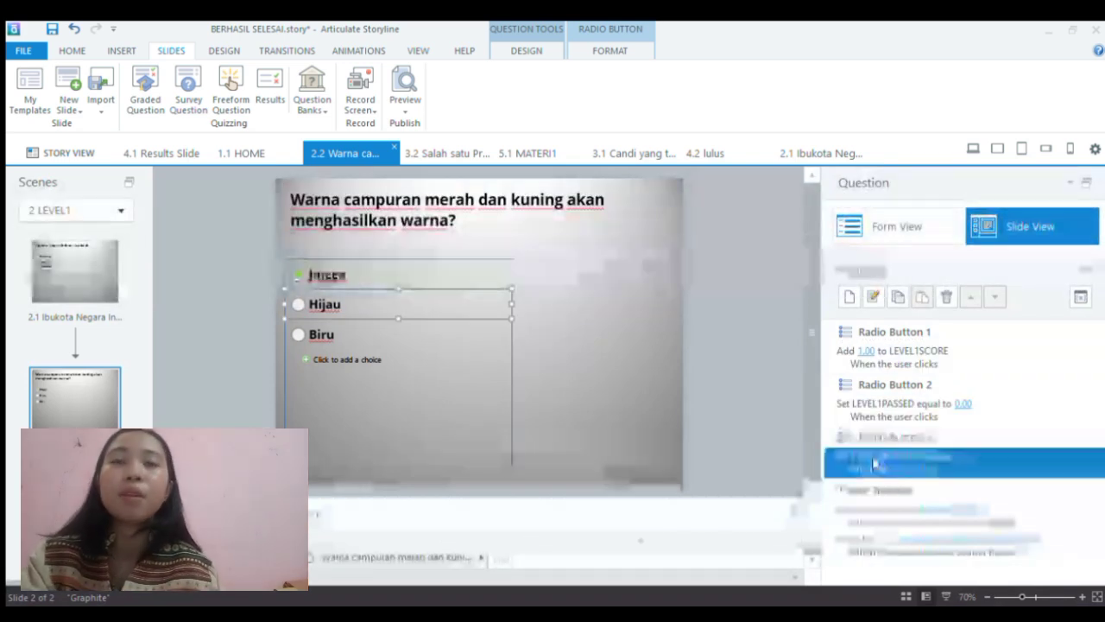
click(879, 552)
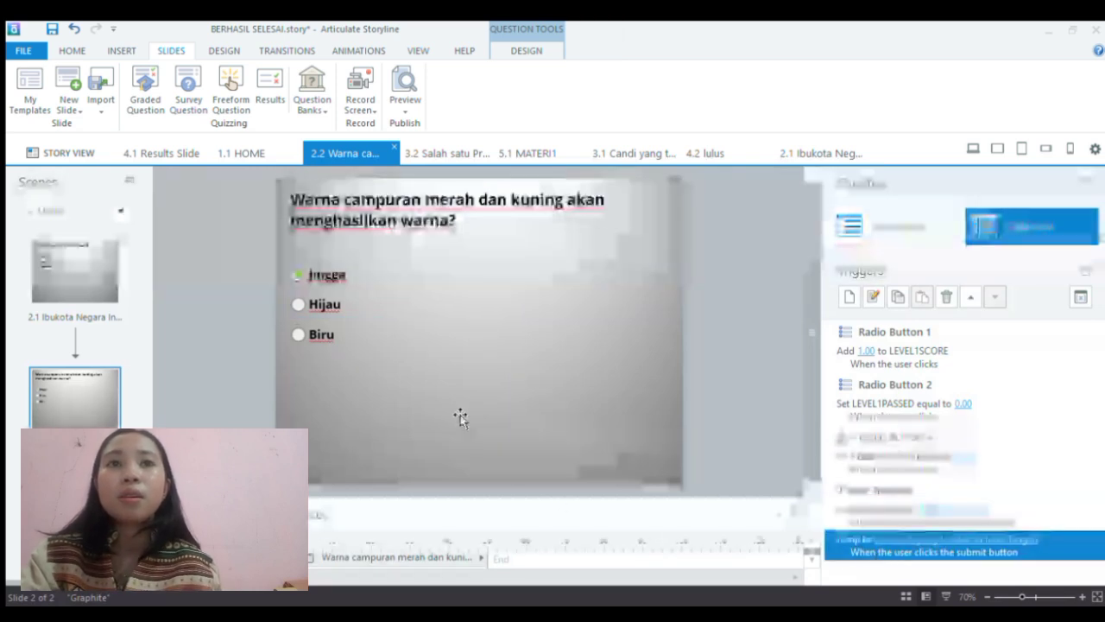
- Return to the story overview, open slide 3.2 of LEVEL2 and examine its submit trigger that jumps to the Results Slide
click(61, 155)
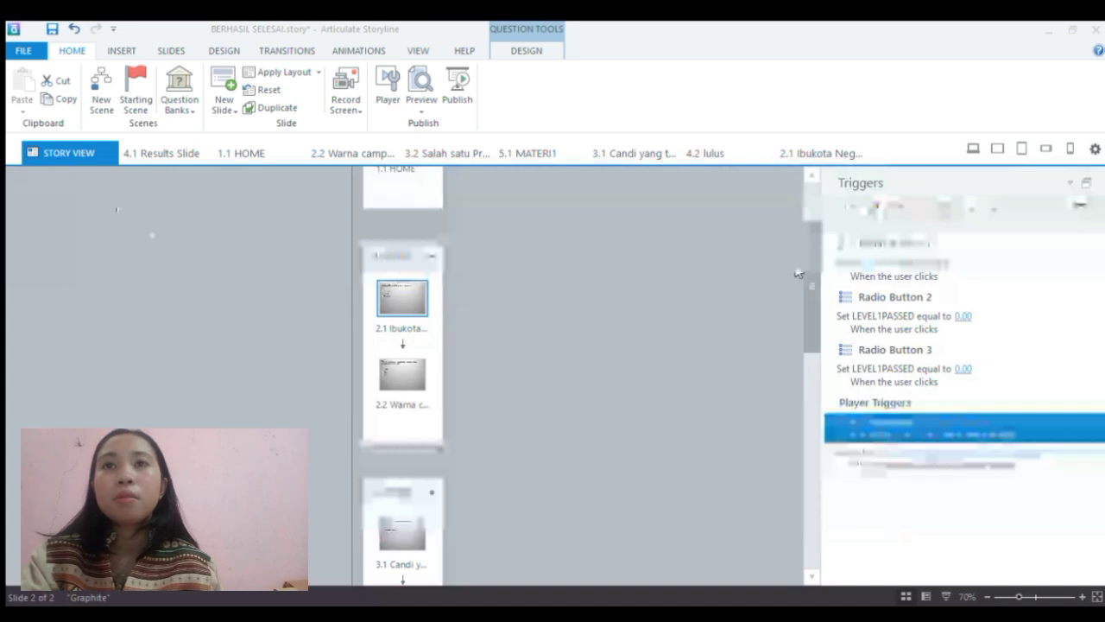
drag(808, 260, 806, 345)
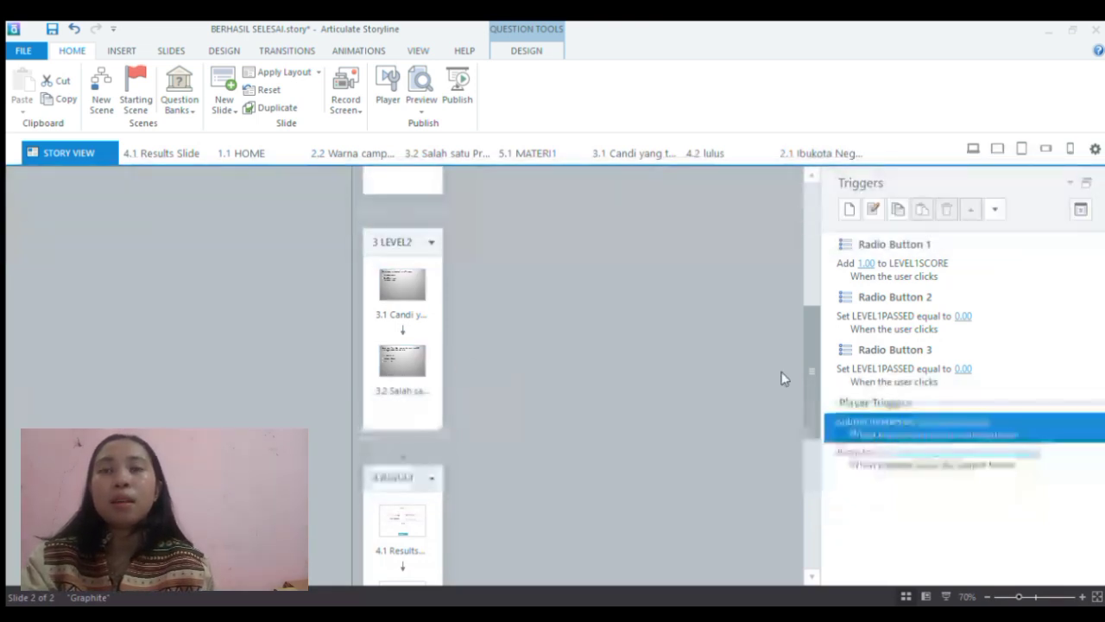
drag(816, 372, 814, 427)
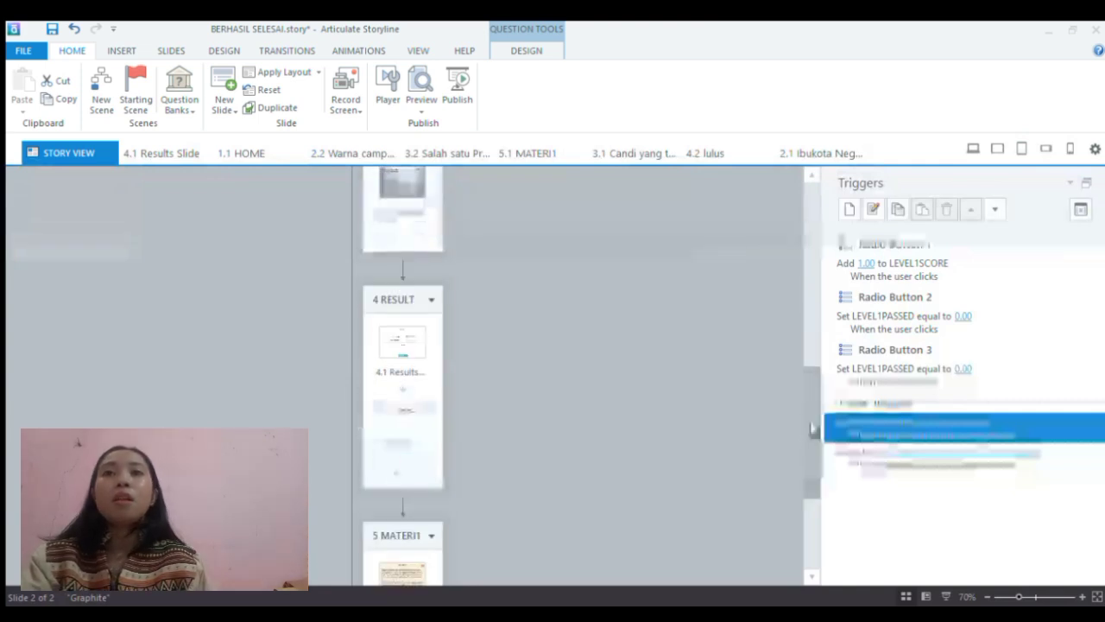
double_click(422, 177)
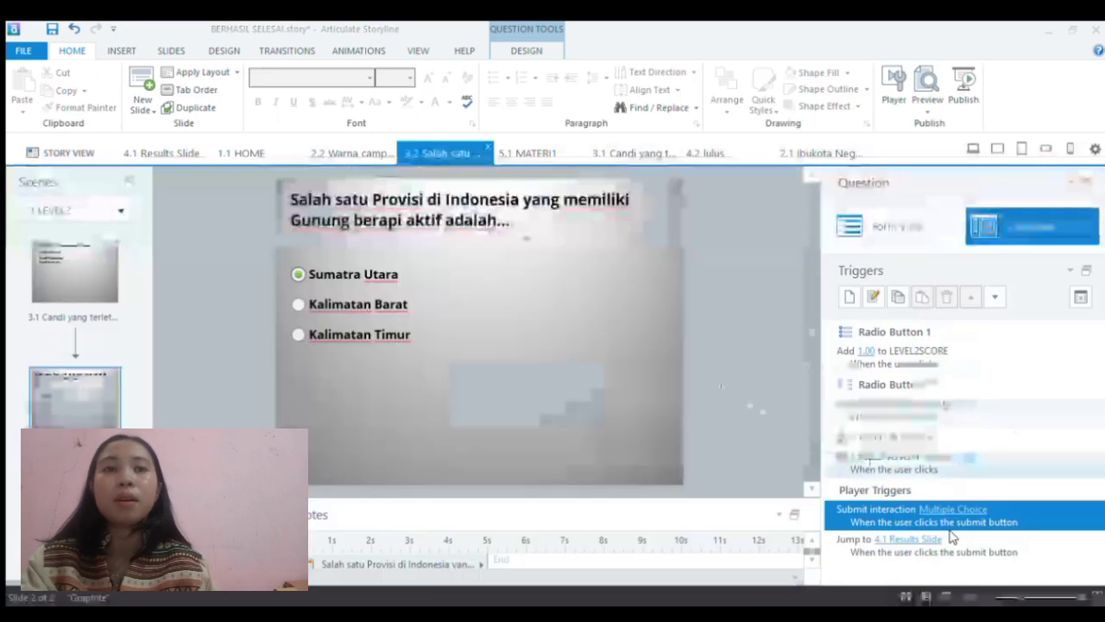
click(851, 553)
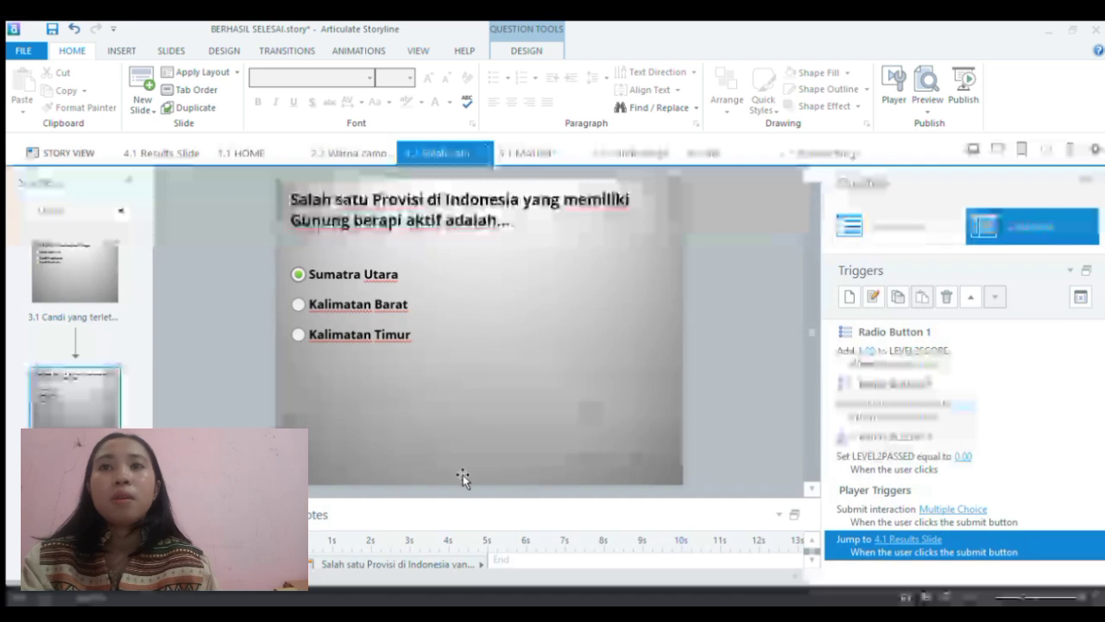
- Open the 4.1 Results Slide from the story overview and examine its slide triggers and the Review Quiz button's triggers
click(105, 158)
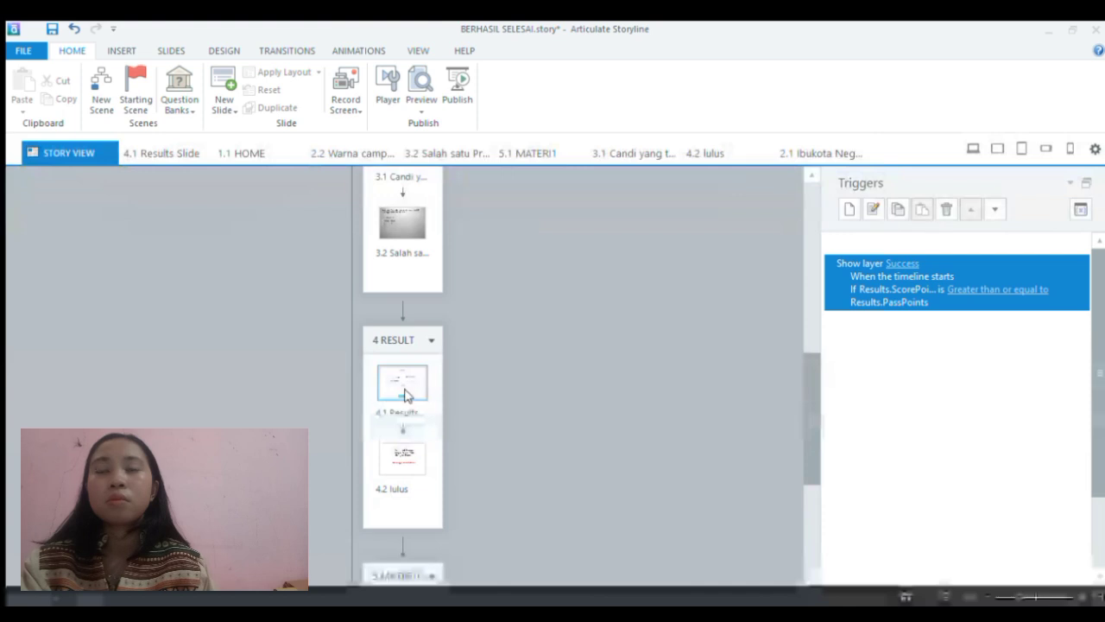
double_click(403, 383)
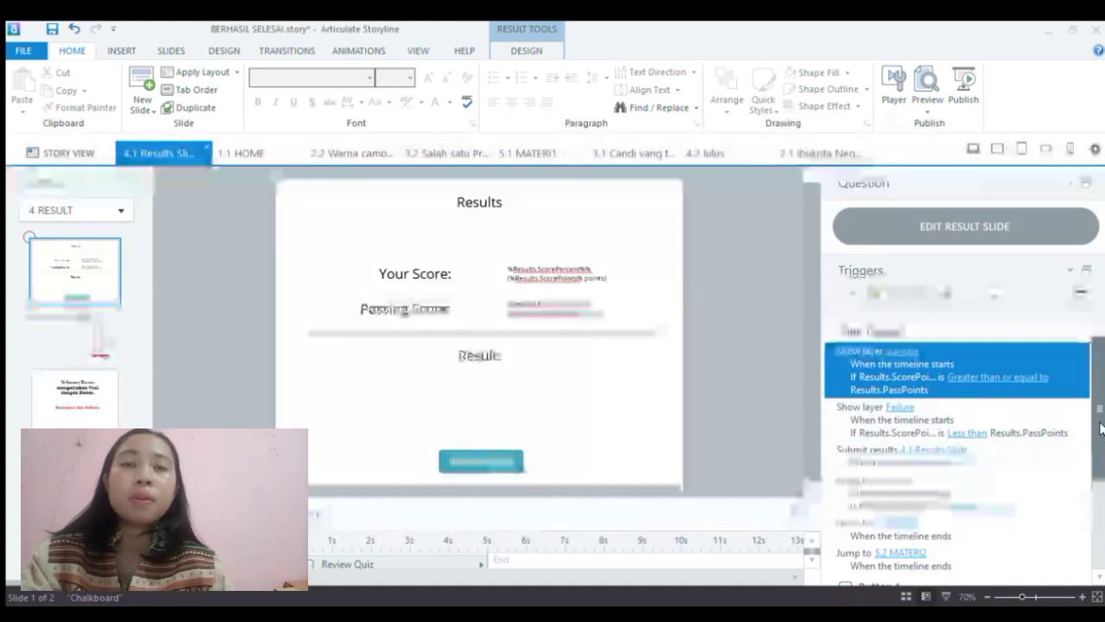
scroll(1101, 429, down, 2)
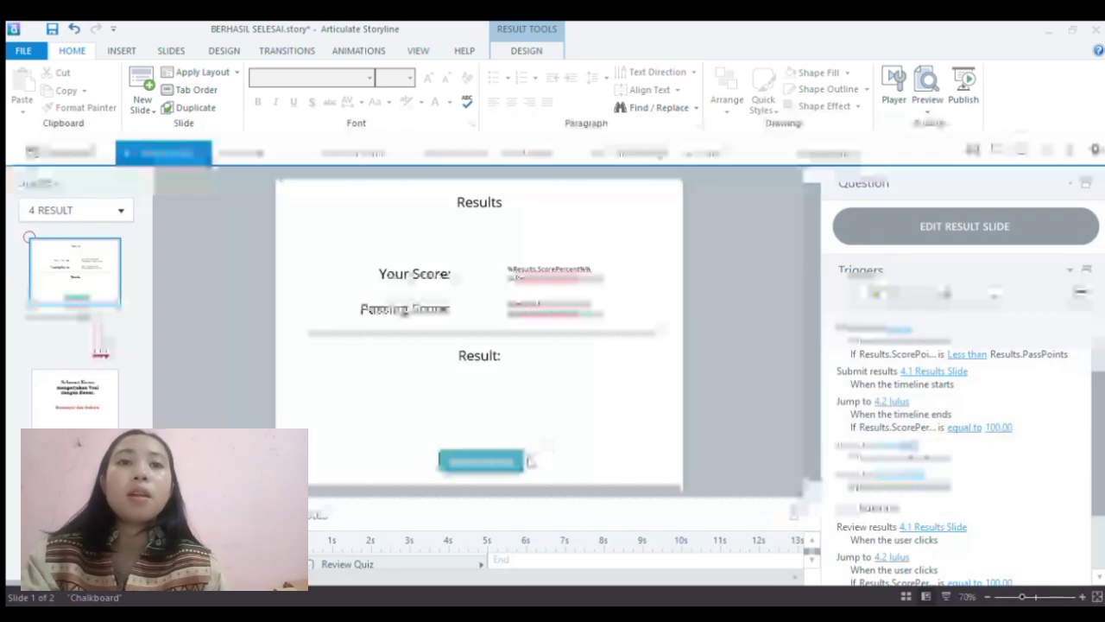
click(962, 535)
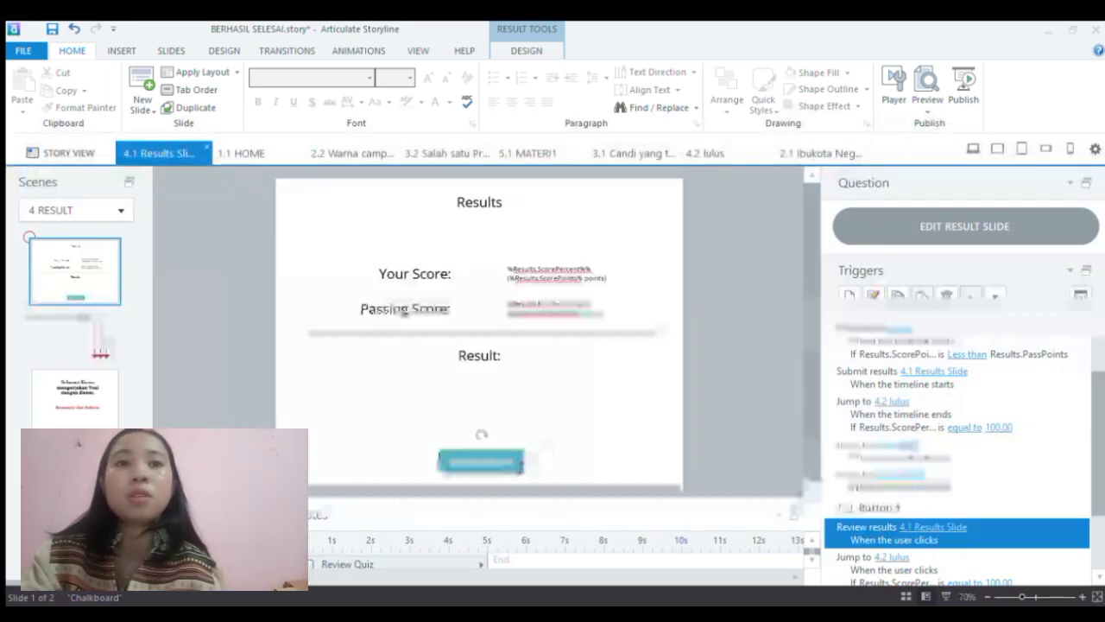
click(518, 467)
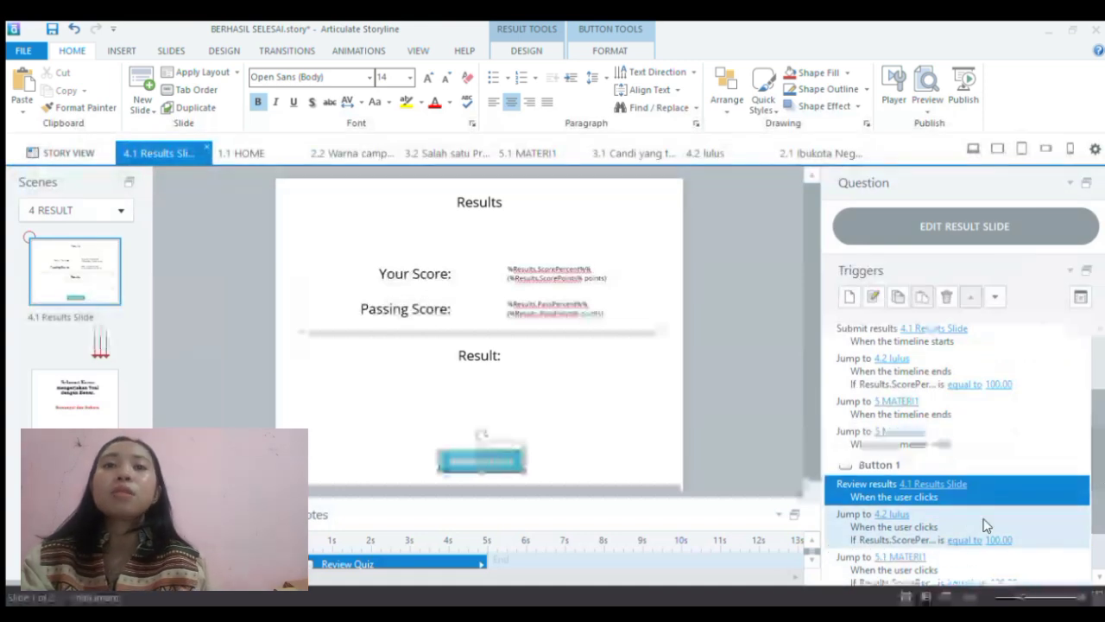
click(939, 527)
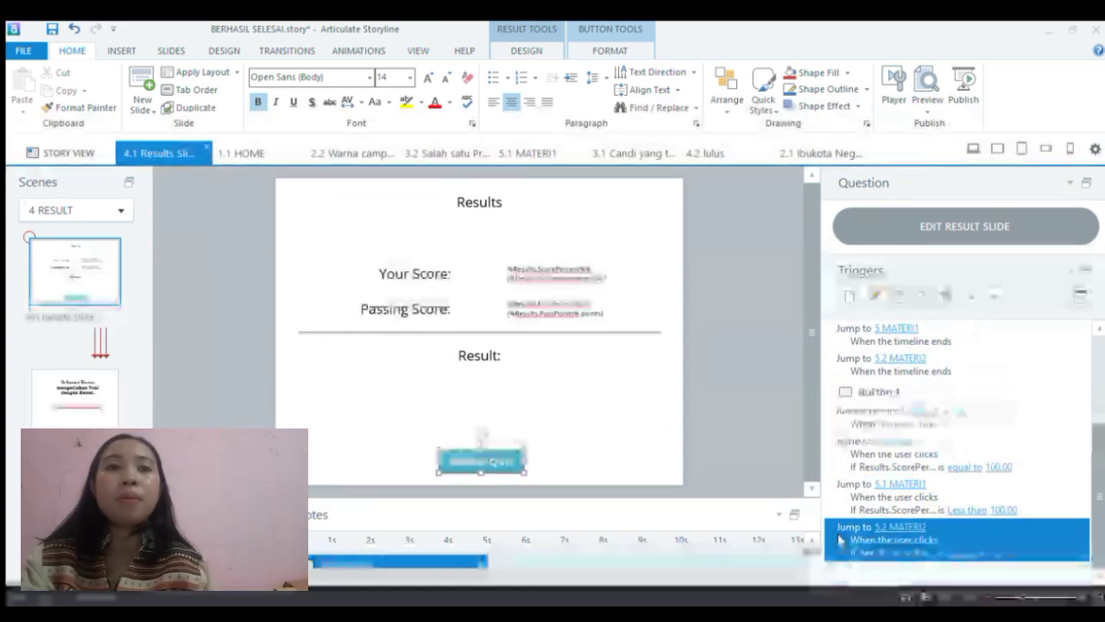
click(836, 501)
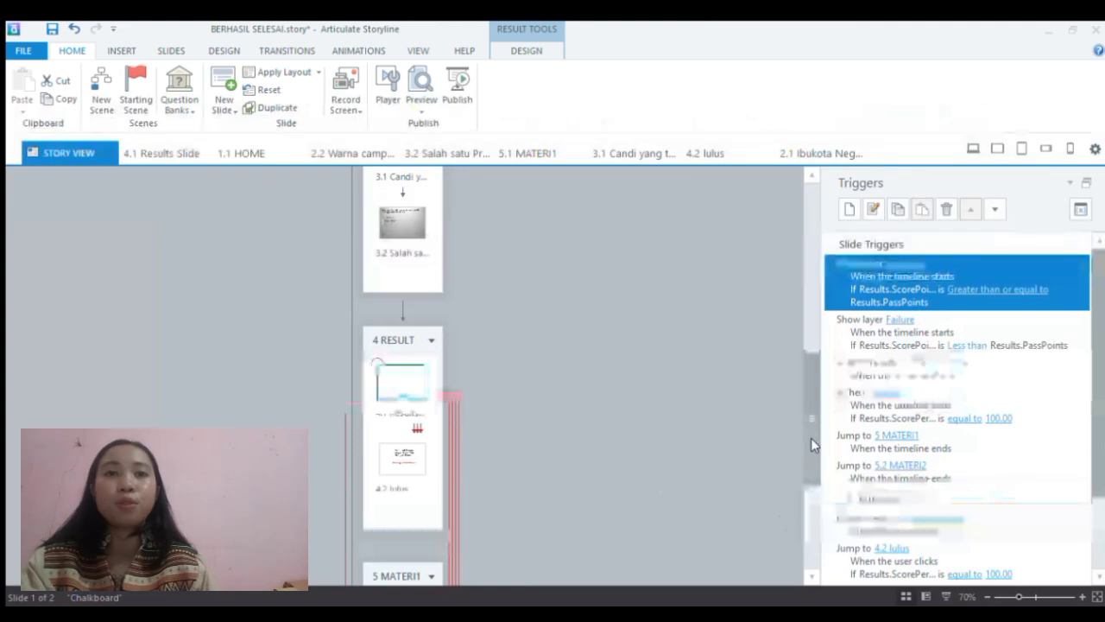
- Preview the project from the STAR button, submit Jakarta, Jingga, Candi Borobudur and Sumatra Utara as answers, and open the quiz review
drag(810, 437, 793, 544)
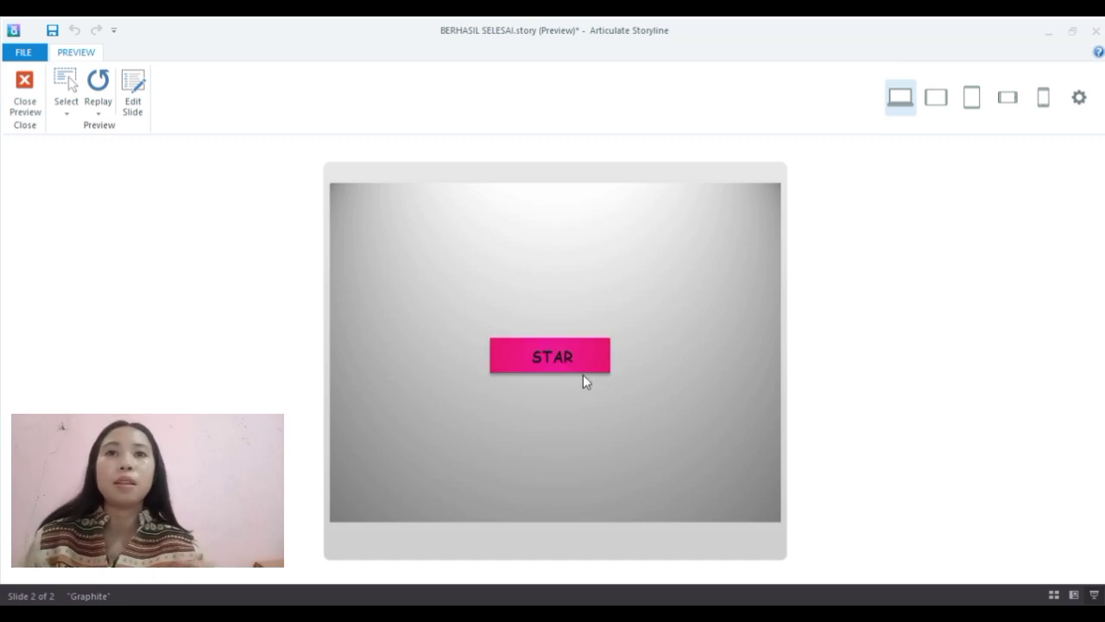
click(555, 359)
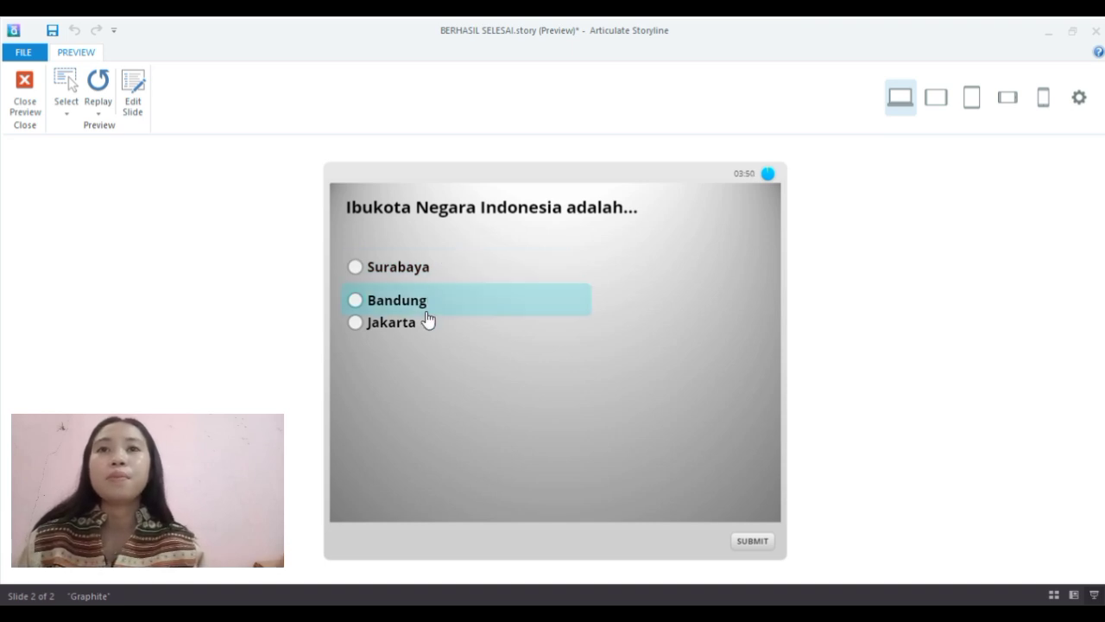
click(740, 542)
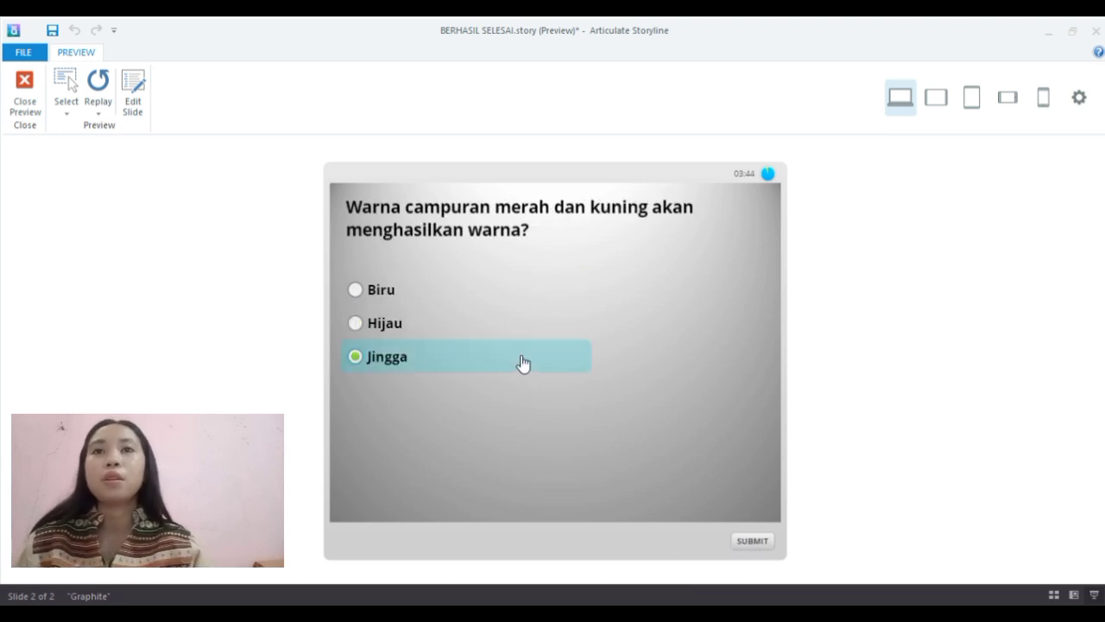
click(752, 544)
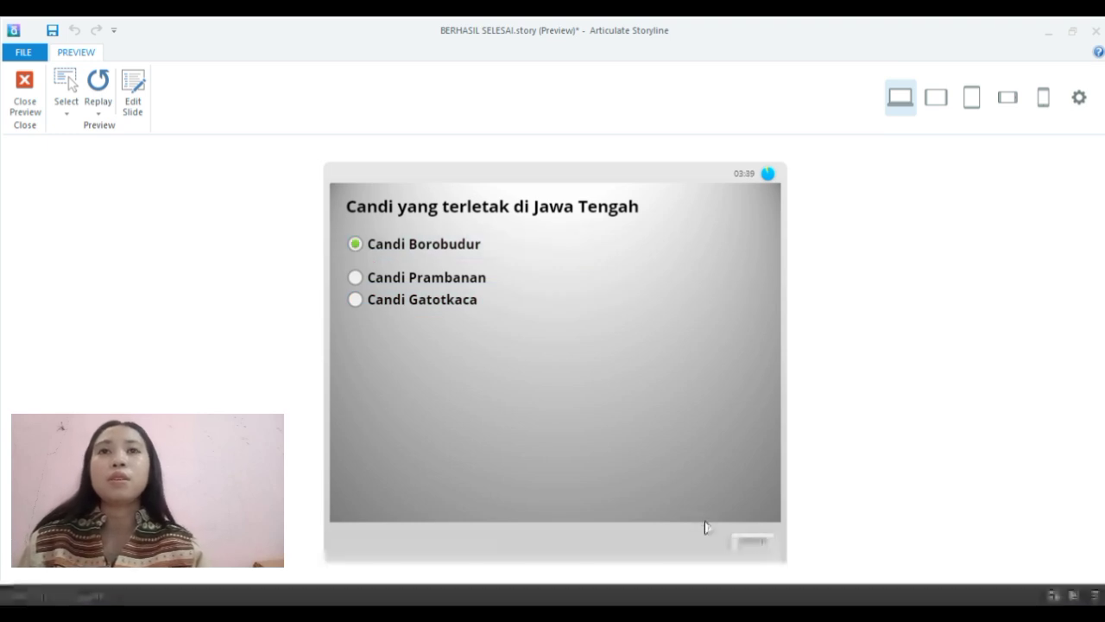
click(754, 541)
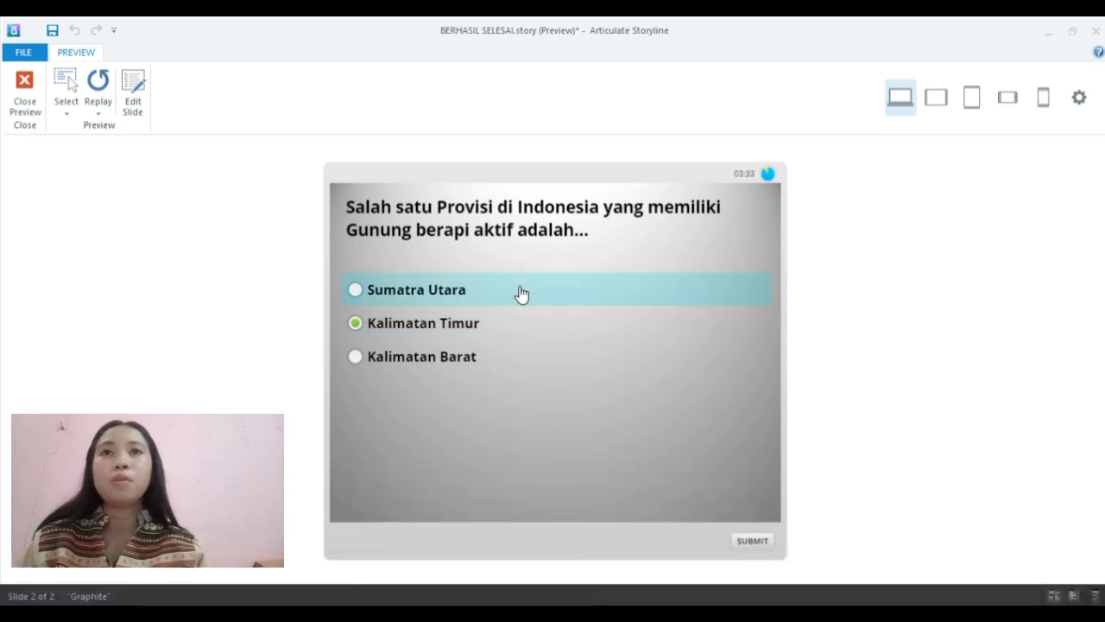
click(744, 546)
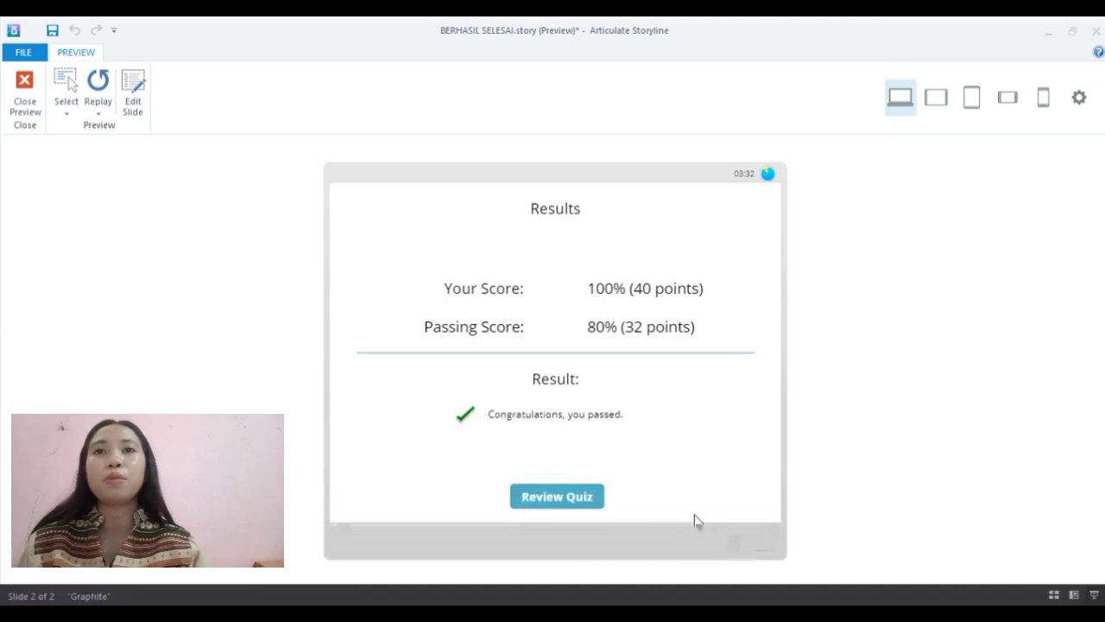
click(572, 489)
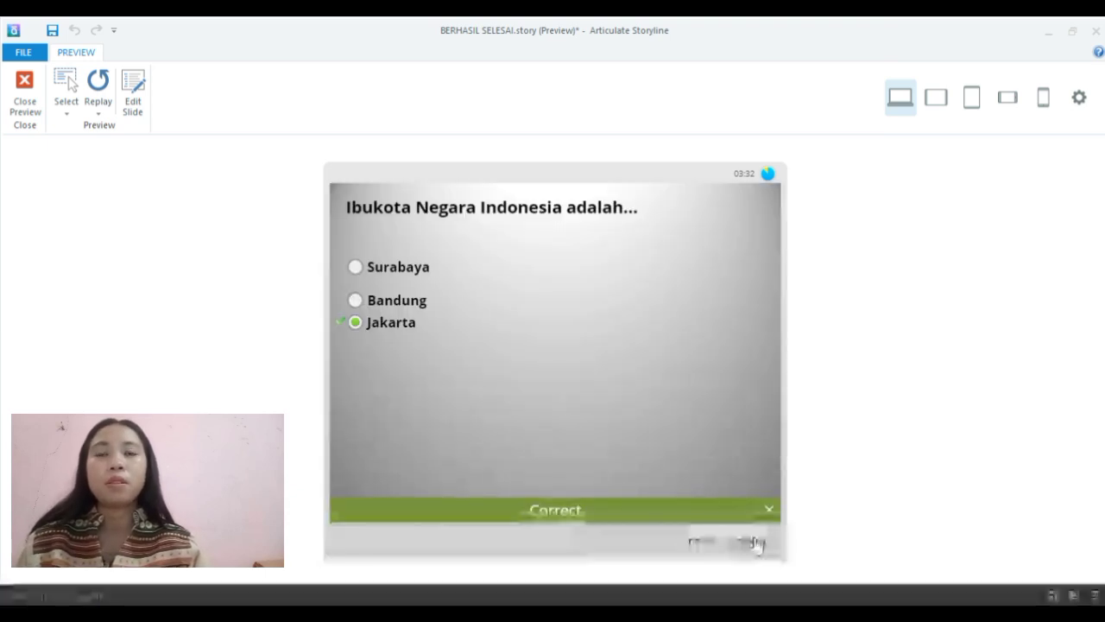
- Step through the reviewed answers of all four quiz questions to the closing congratulations slide
click(752, 541)
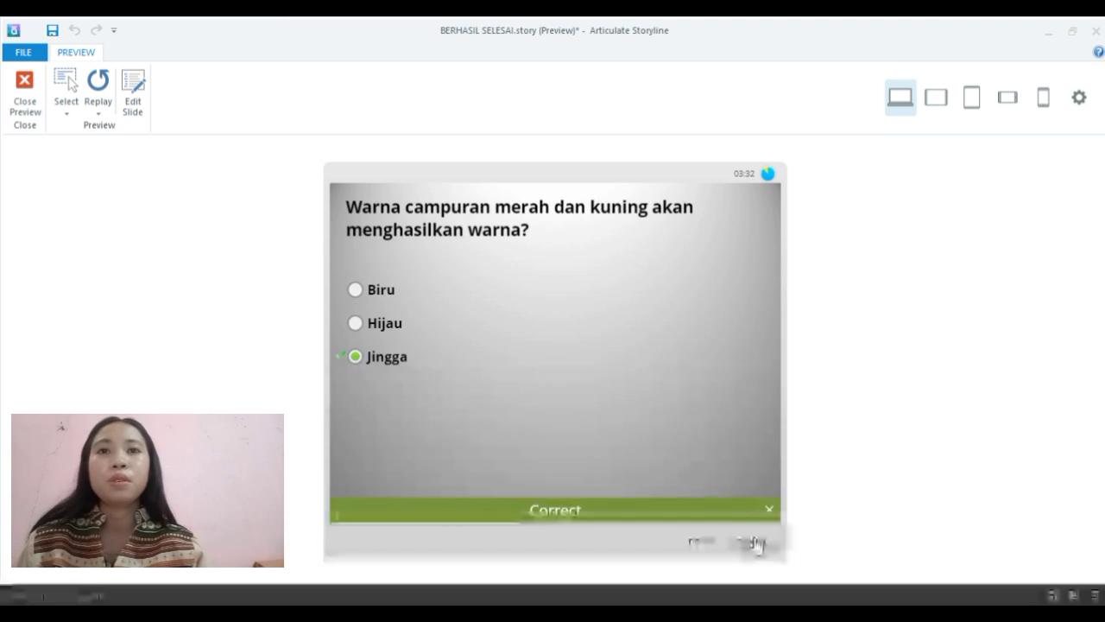
click(752, 541)
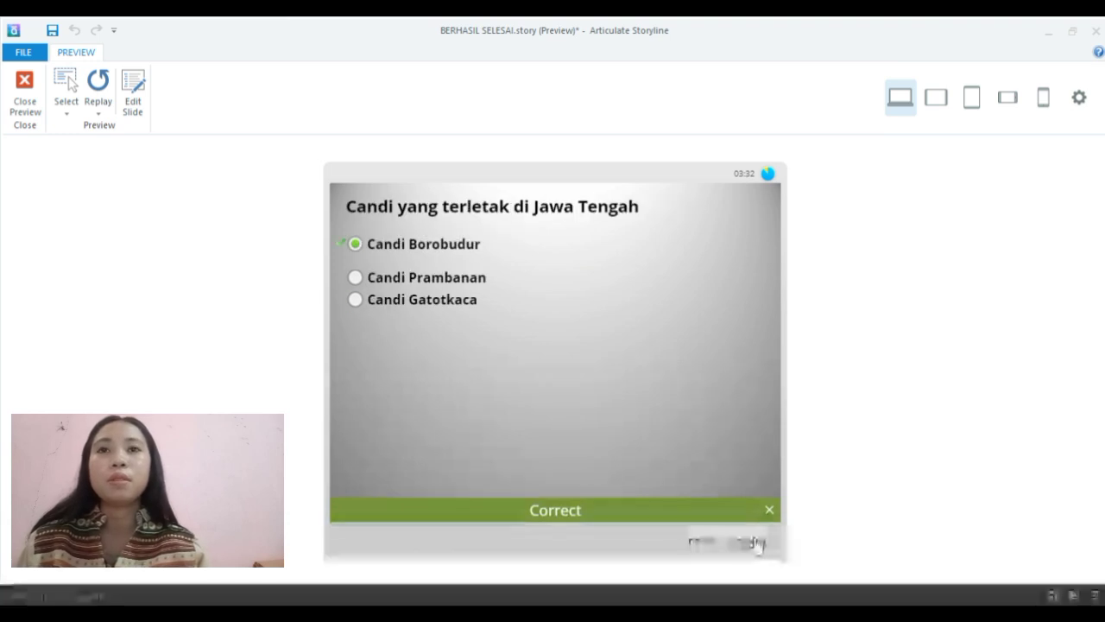
click(751, 542)
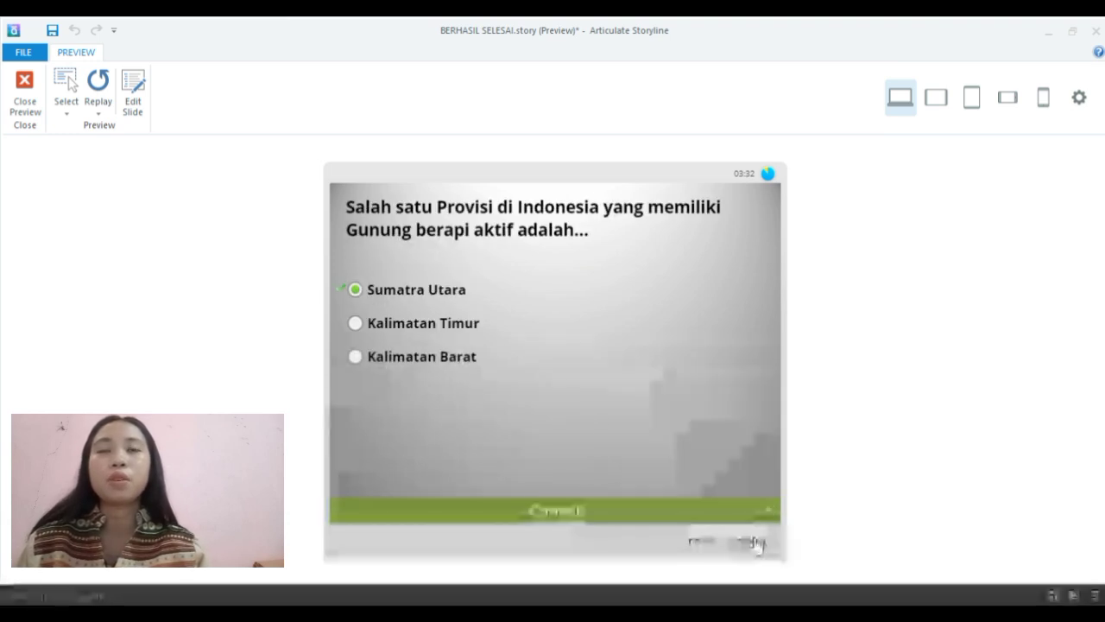
click(752, 541)
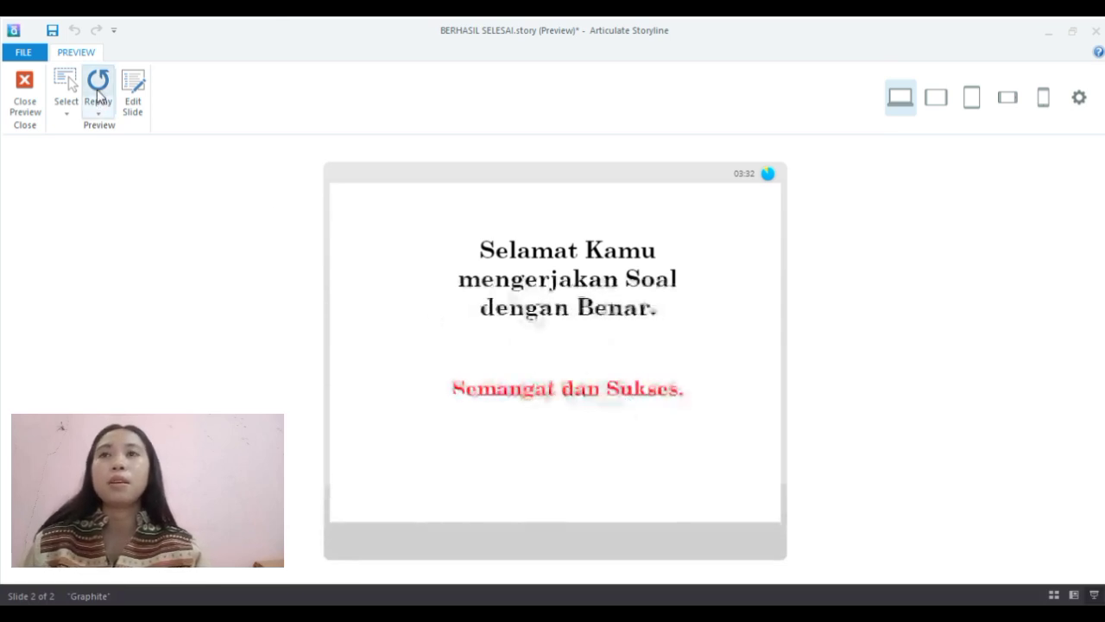
- Replay the preview from the STAR slide and submit Surabaya, Hijau, Candi Borobudur and Sumatra Utara as the quiz answers
click(98, 90)
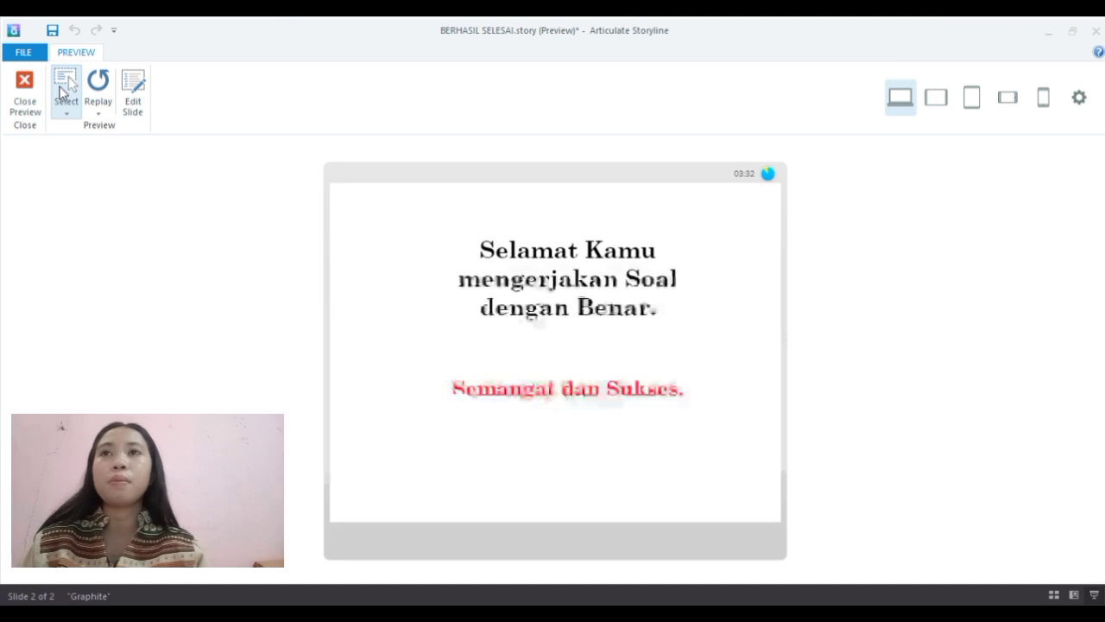
click(64, 93)
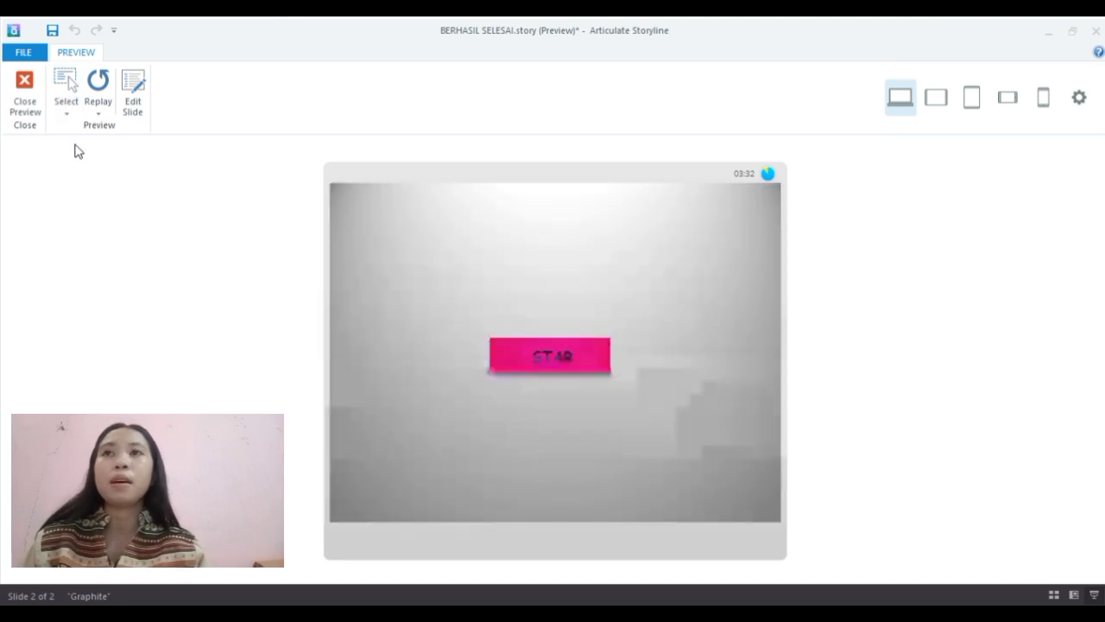
click(564, 356)
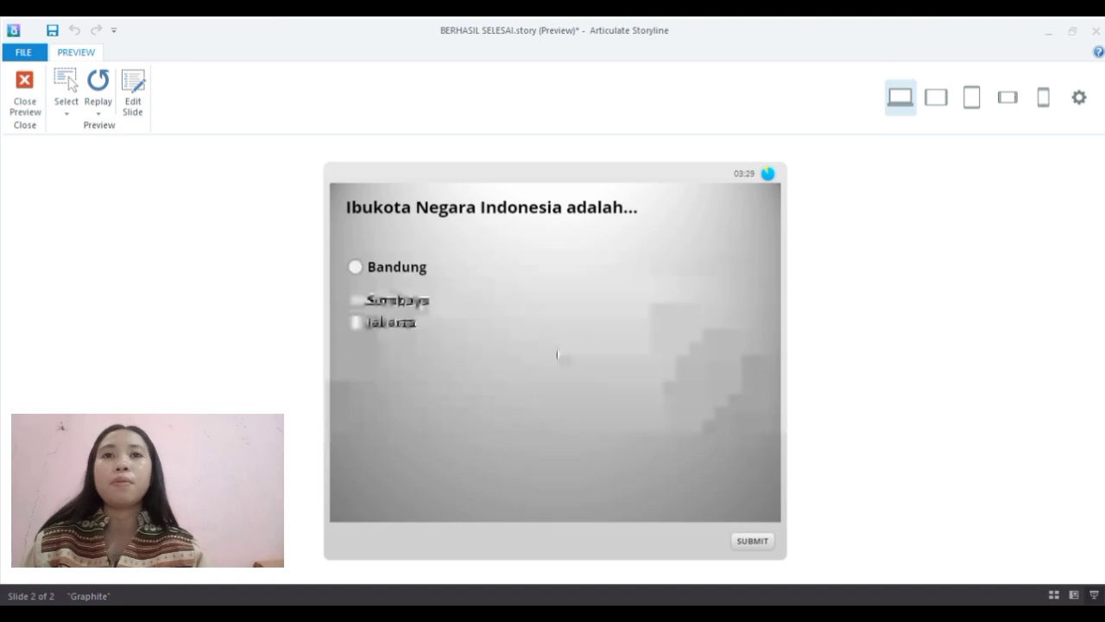
click(520, 291)
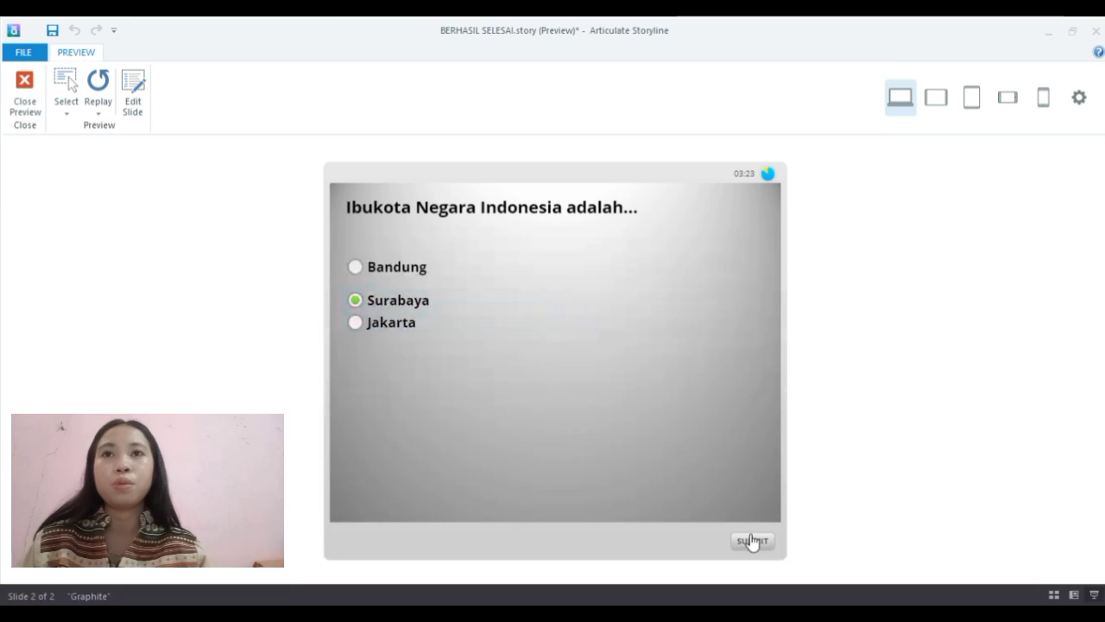
click(751, 541)
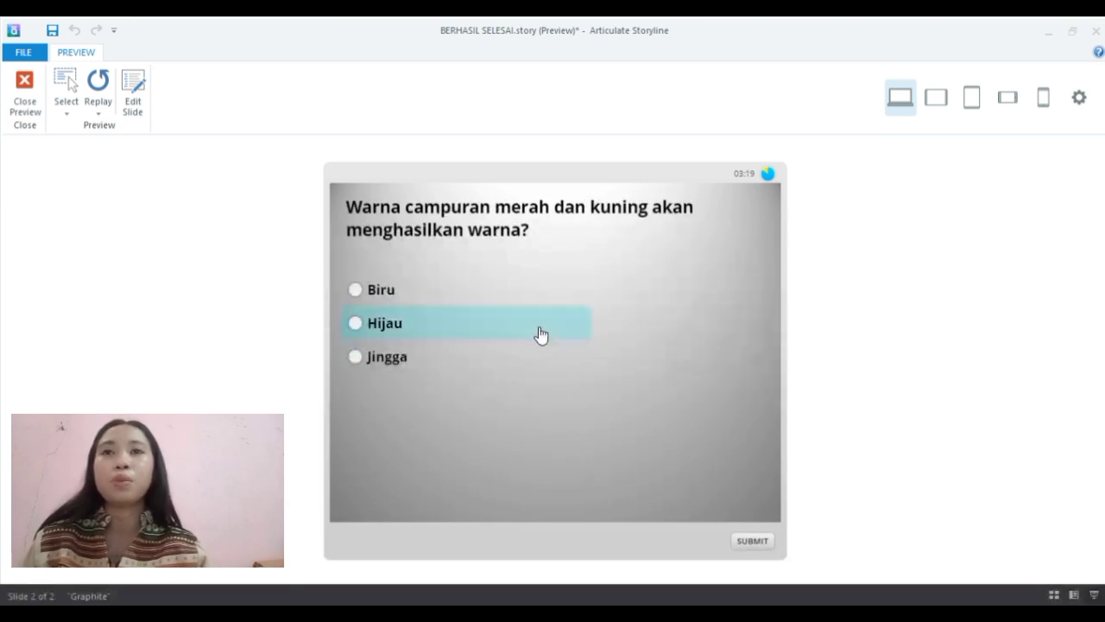
click(540, 335)
click(751, 542)
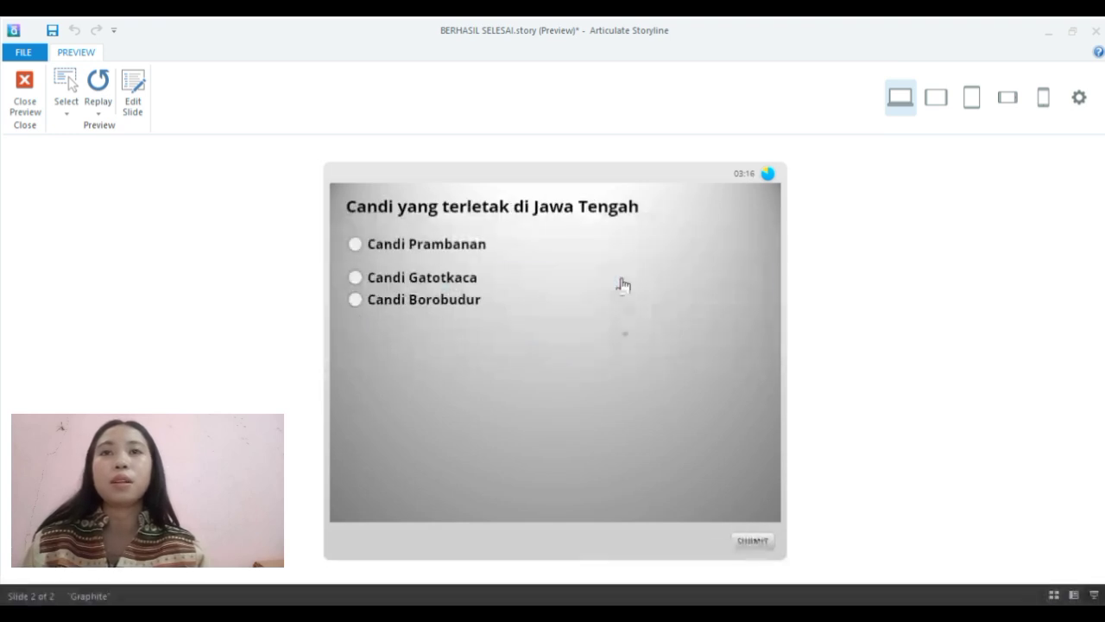
click(576, 304)
click(753, 541)
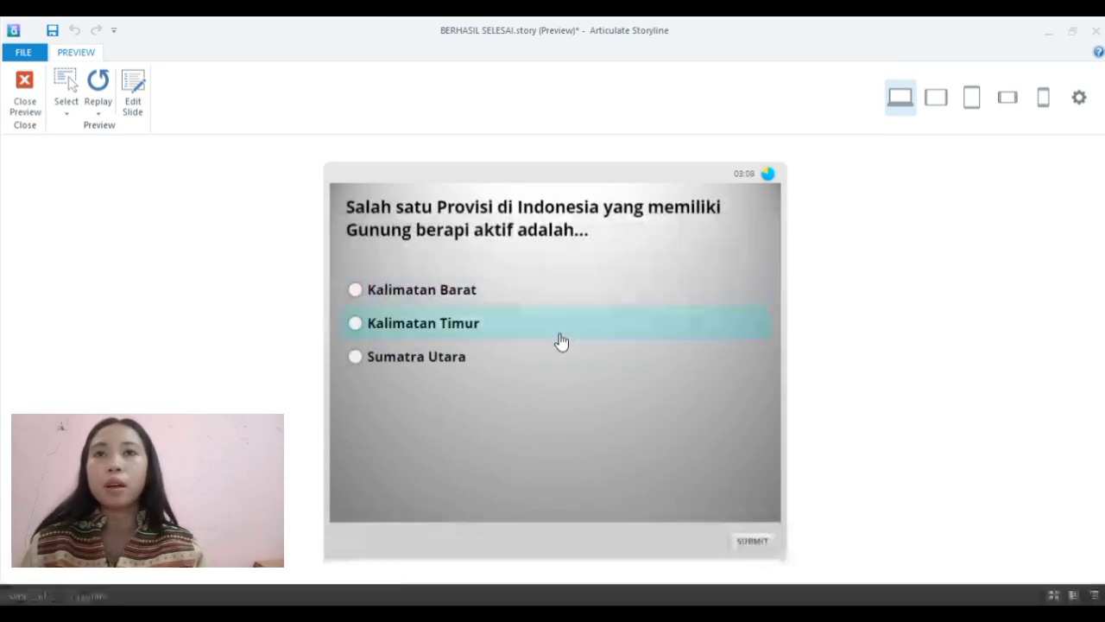
click(561, 358)
click(750, 542)
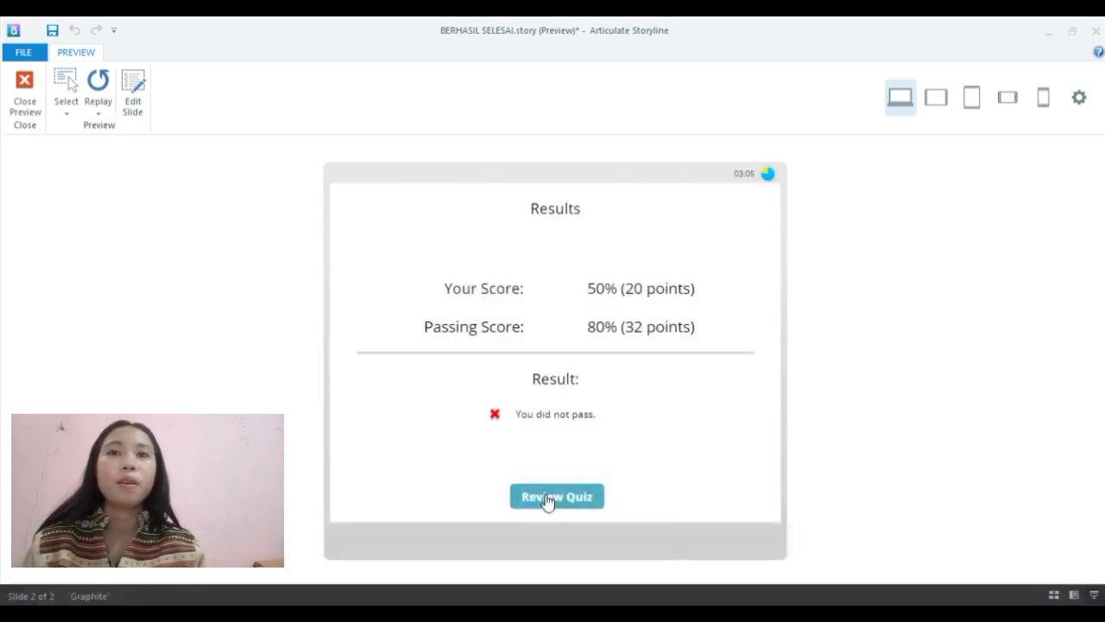
- Step through the quiz review back to the results, and view the Materi 1 slide before closing it
click(545, 498)
click(749, 543)
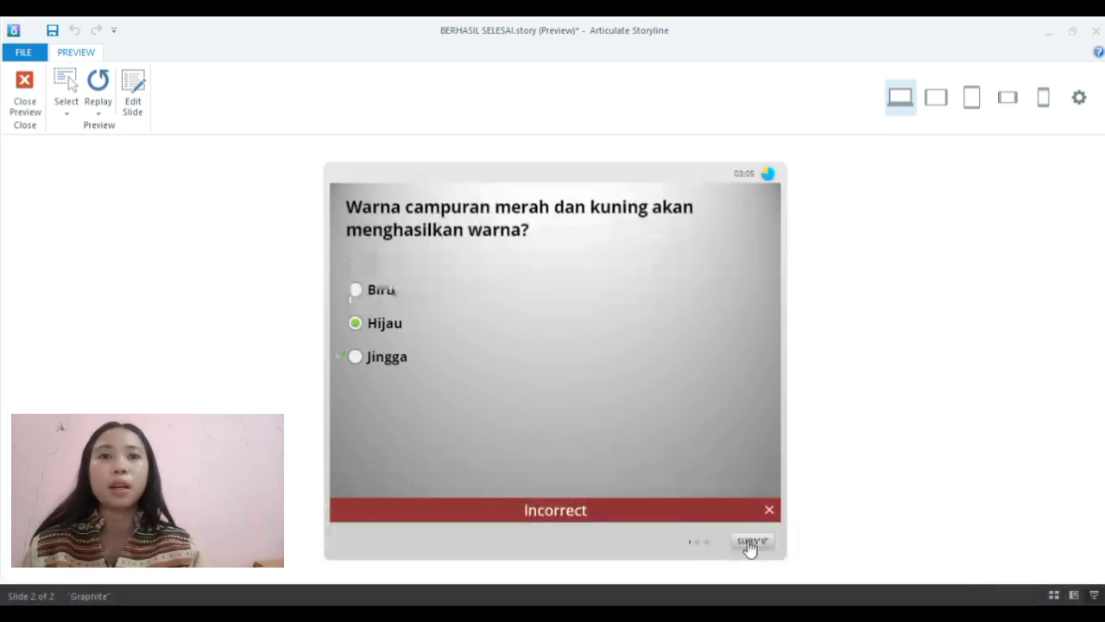
click(749, 542)
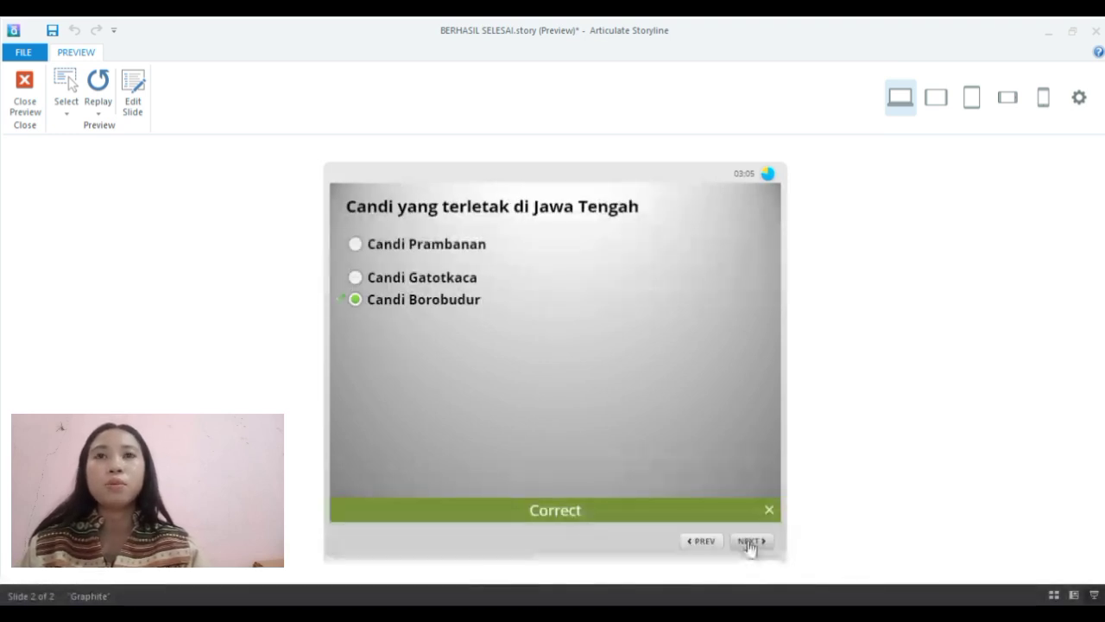
click(749, 542)
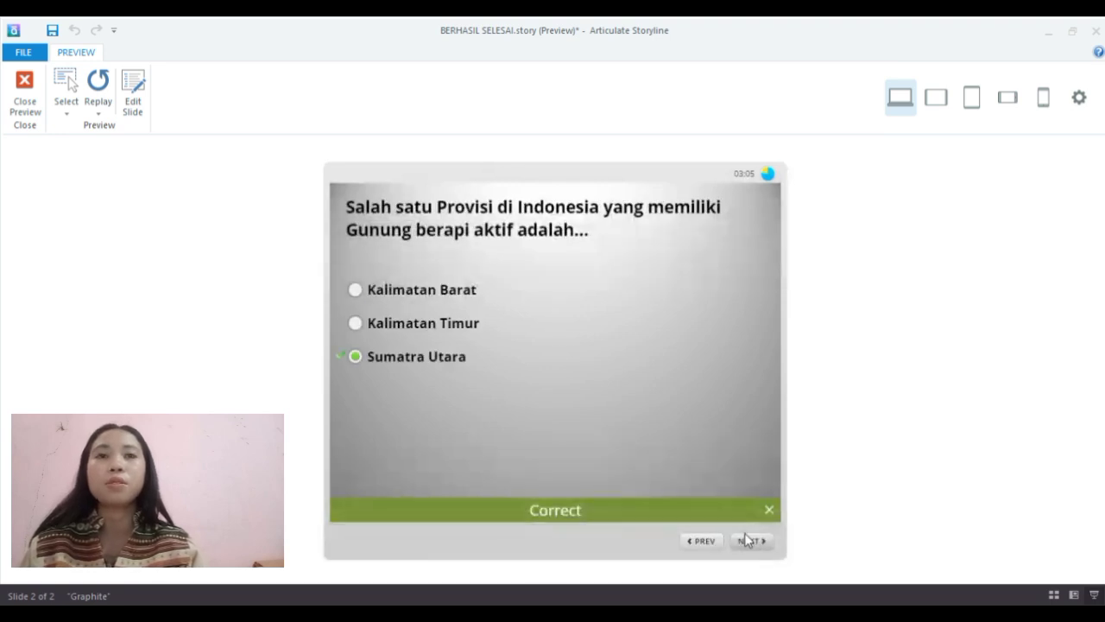
click(749, 541)
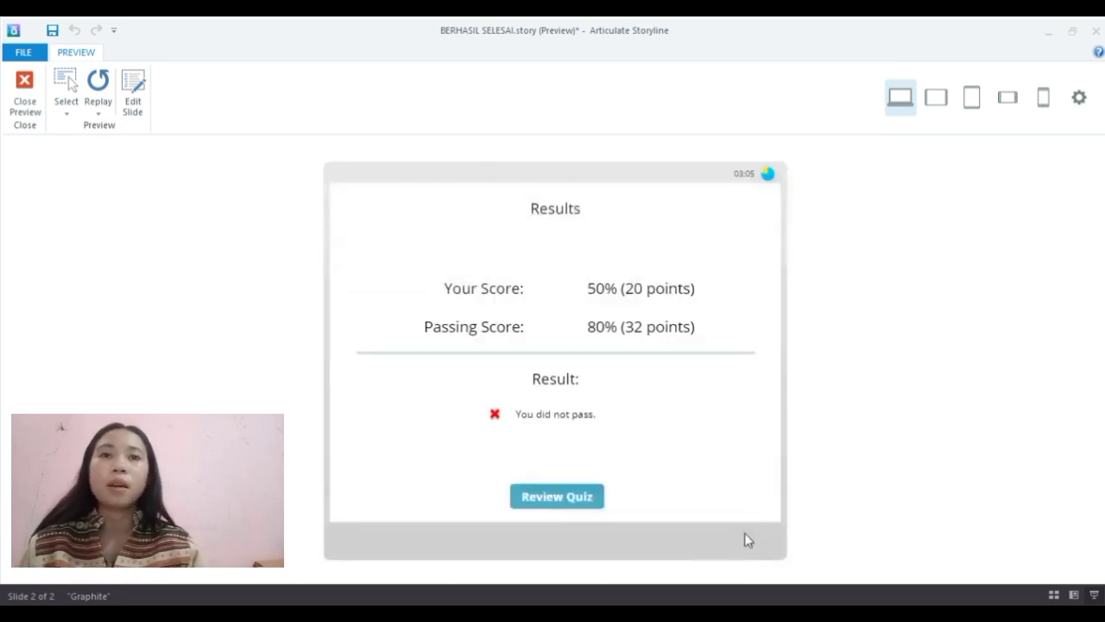
click(749, 541)
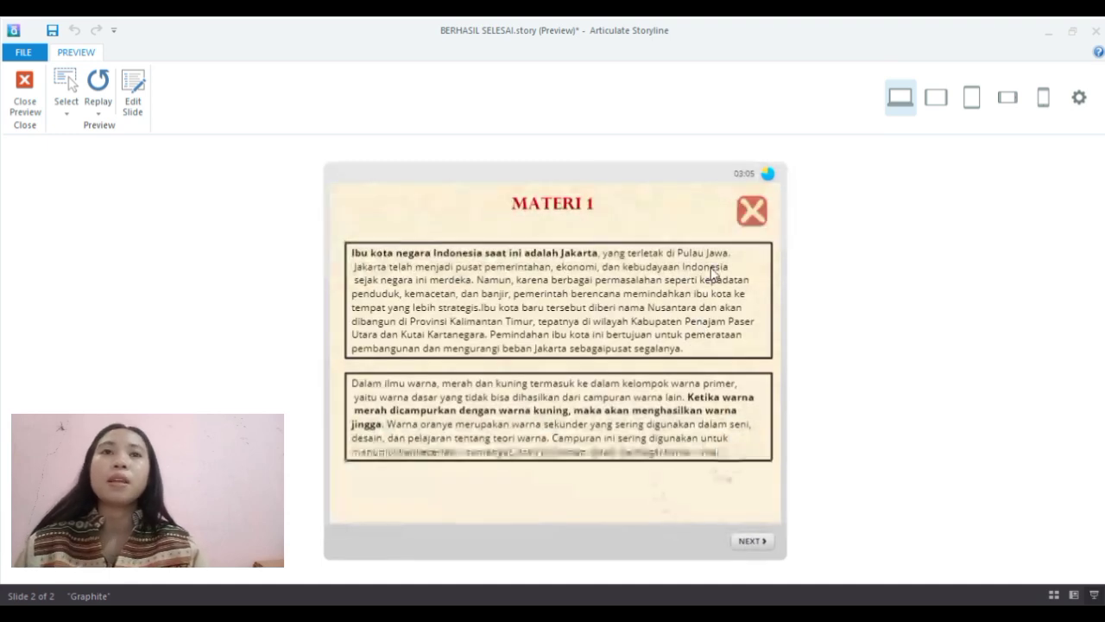
click(751, 207)
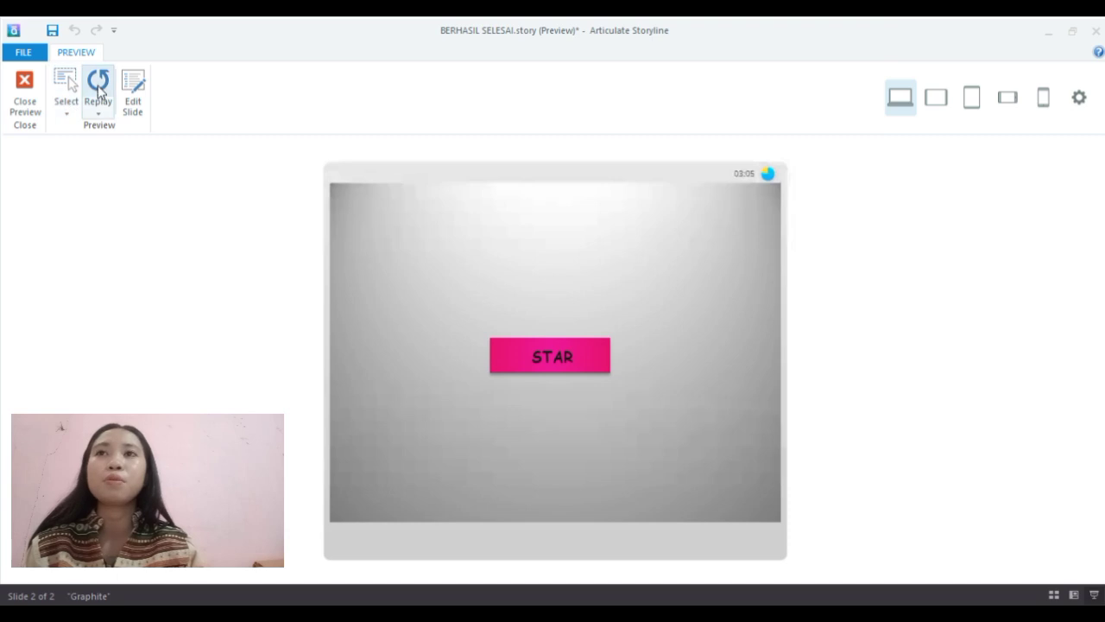
- Start the quiz again from the STAR button and submit Bandung, Biru, Candi Gatotkaca and Kalimatan Barat as the answers
click(554, 350)
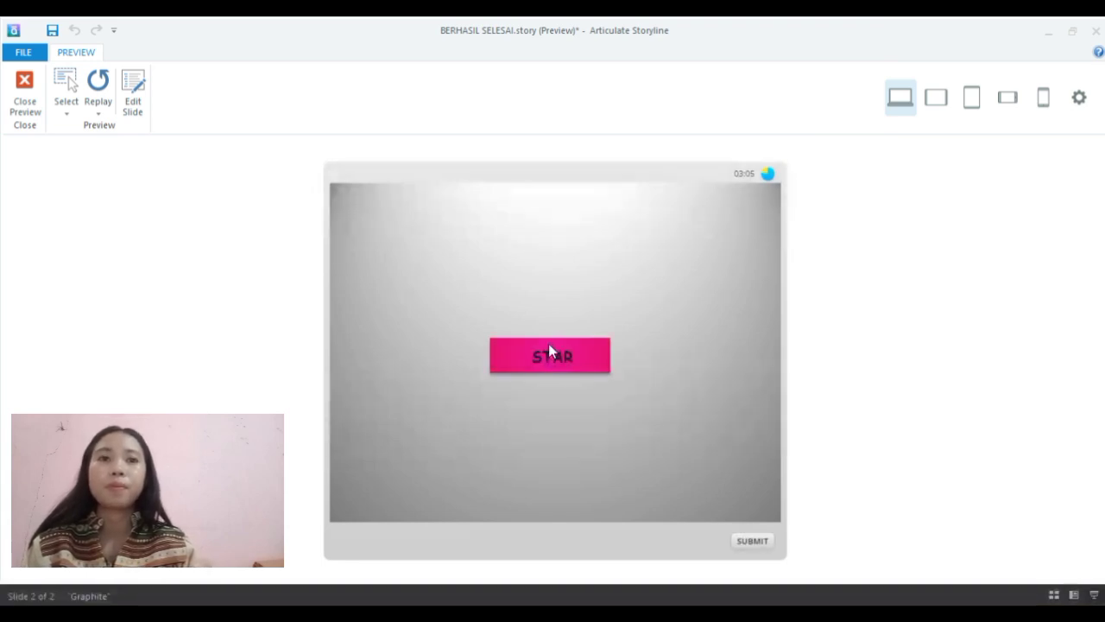
click(498, 275)
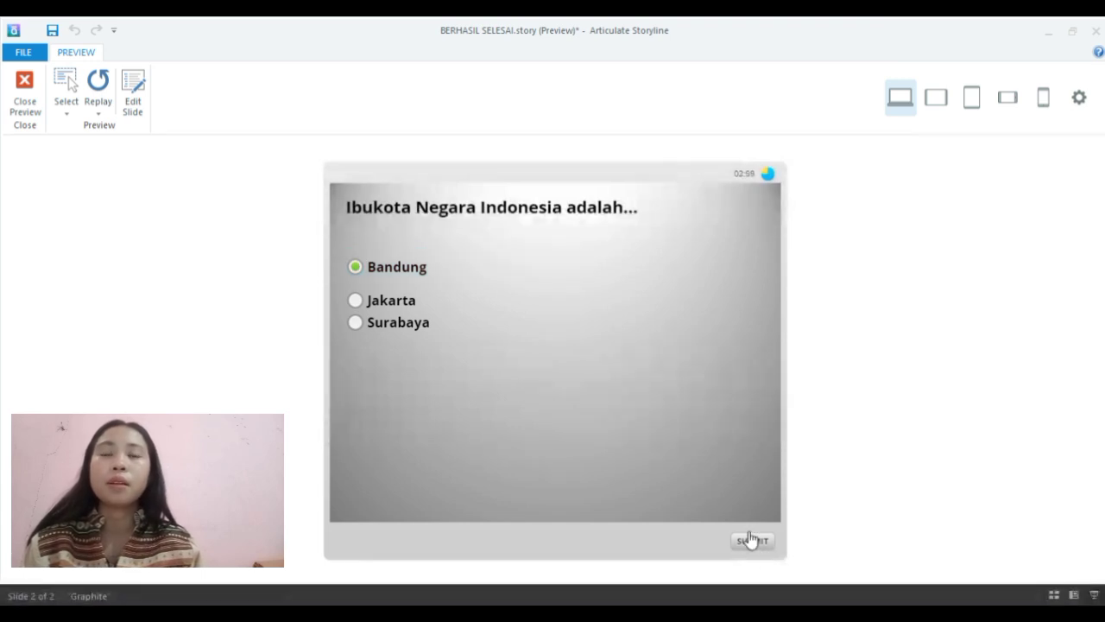
click(584, 327)
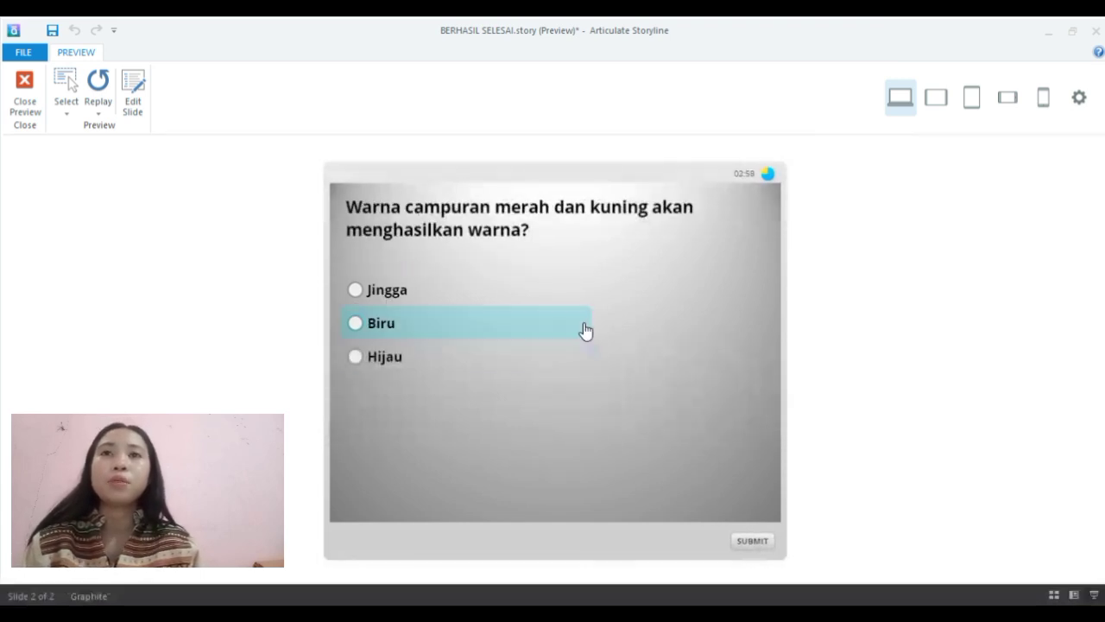
click(754, 541)
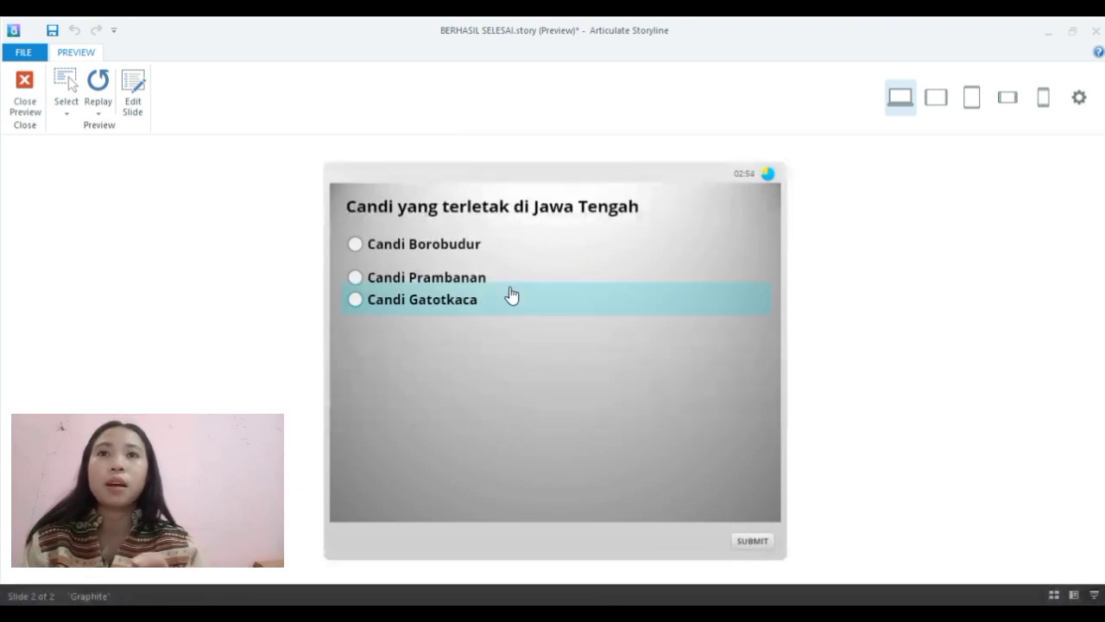
click(511, 296)
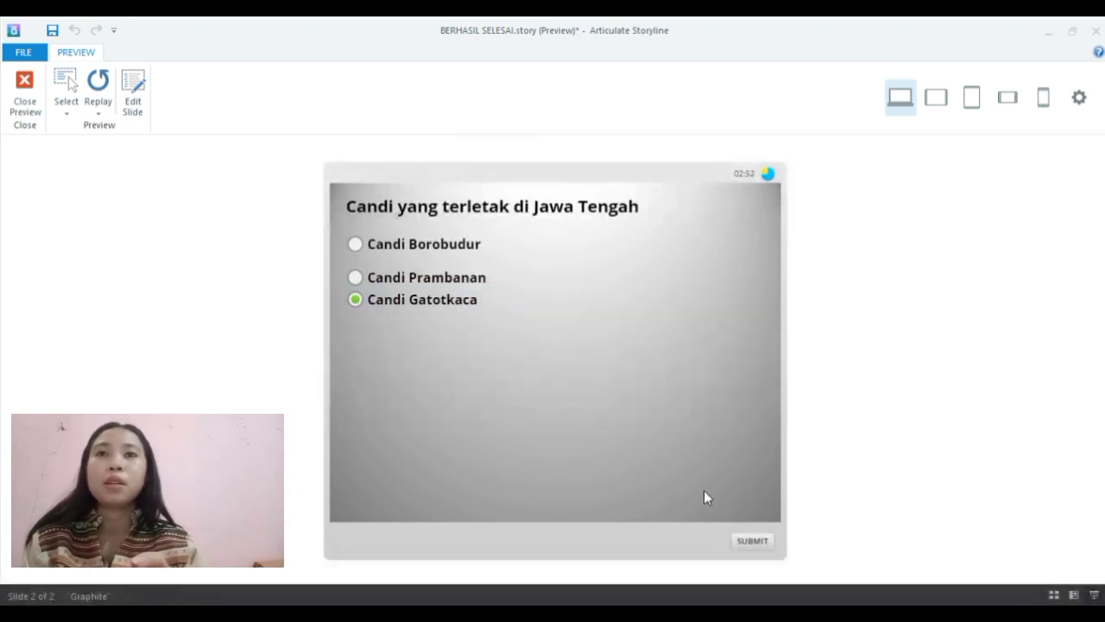
click(748, 541)
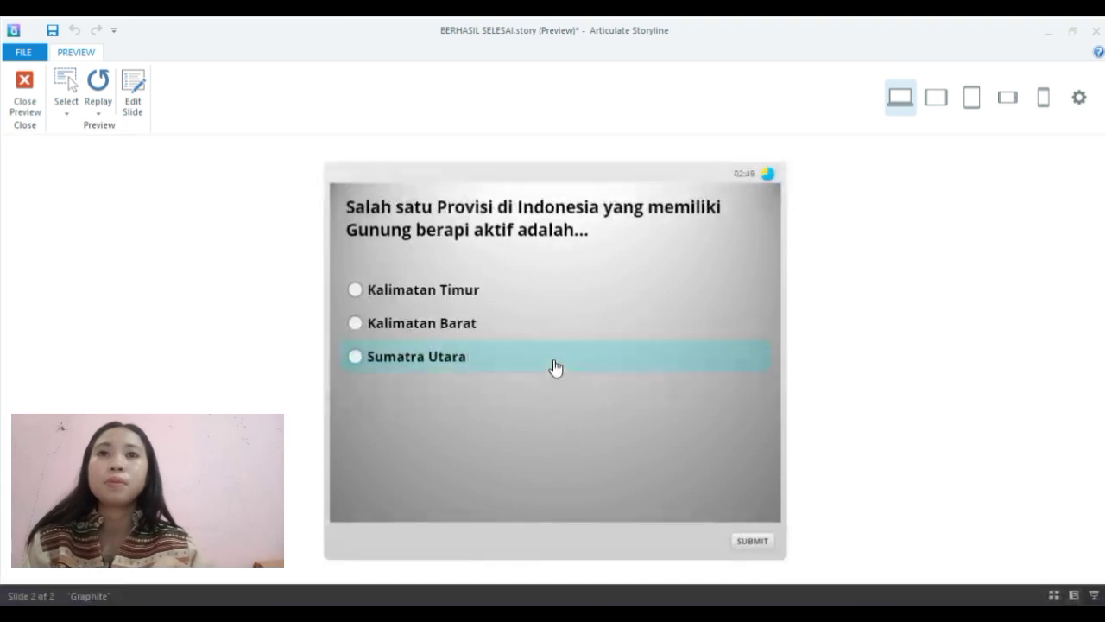
click(550, 335)
click(752, 542)
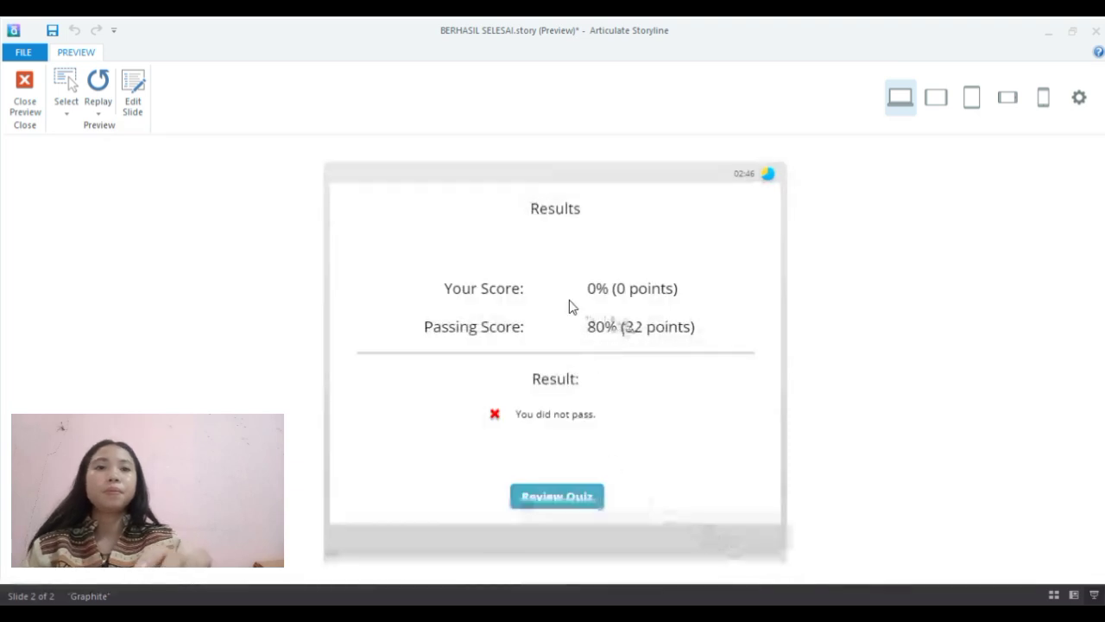
- Open the quiz review and step through all four answered questions back to the Results slide
click(574, 498)
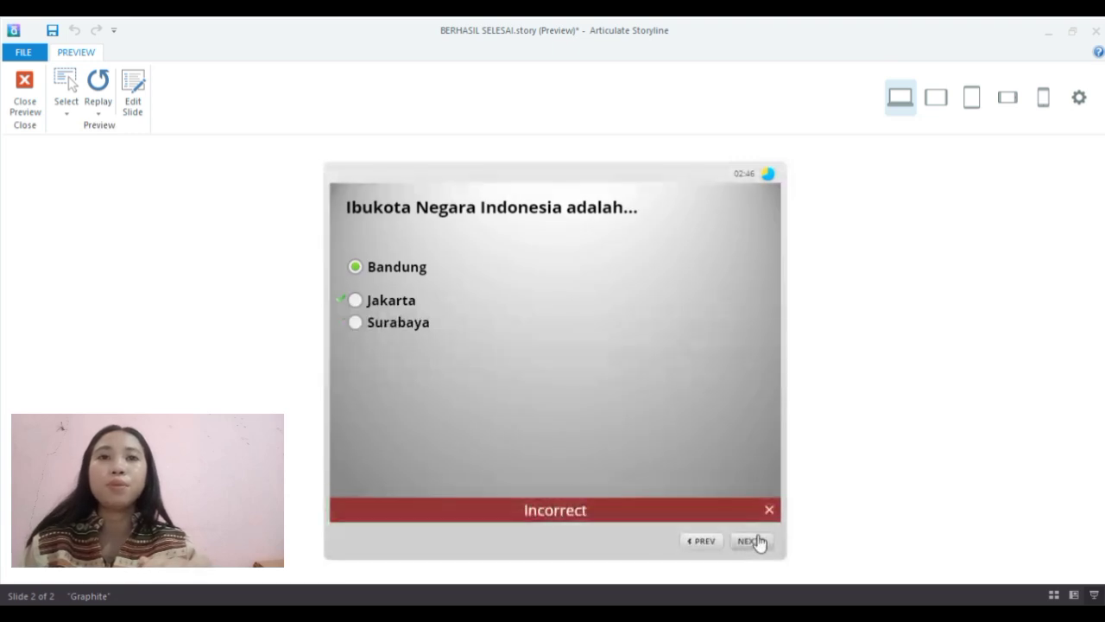
click(751, 540)
click(751, 540)
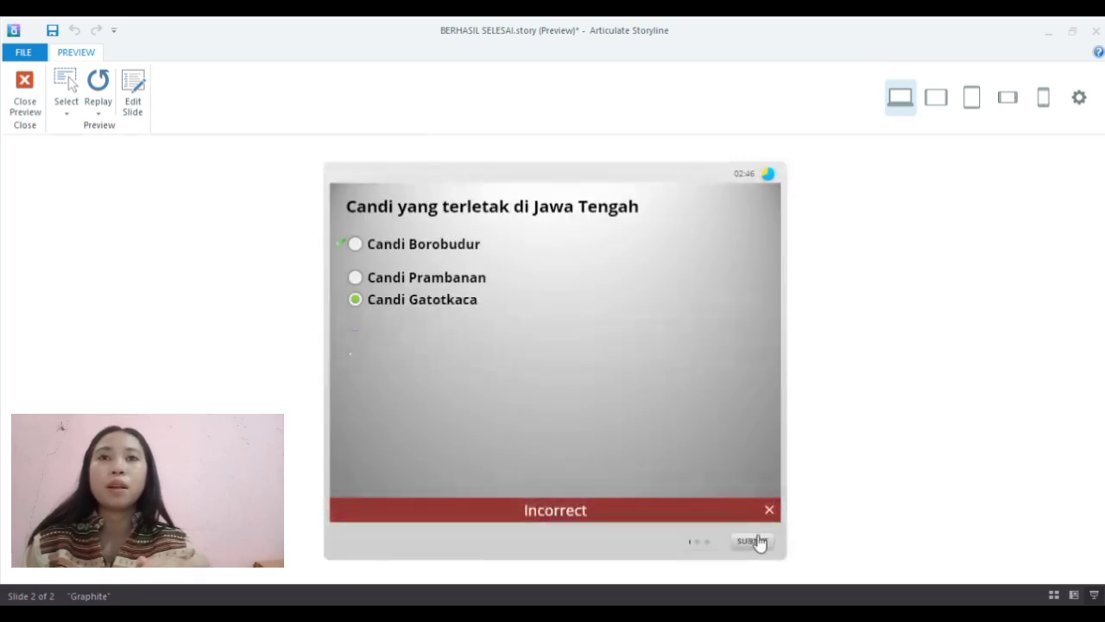
click(756, 541)
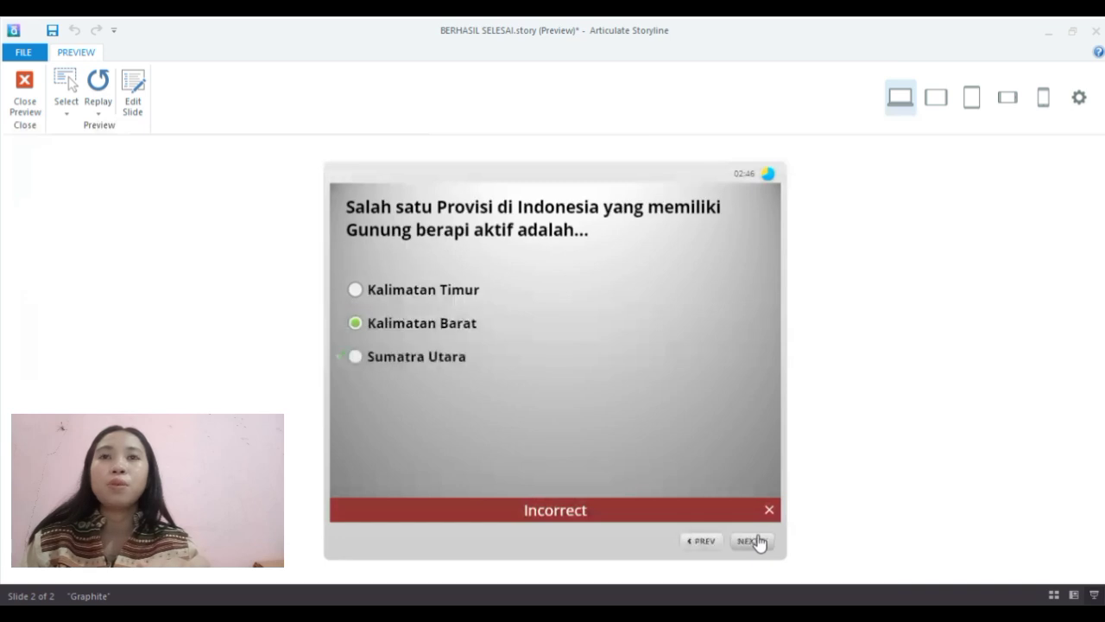
click(756, 541)
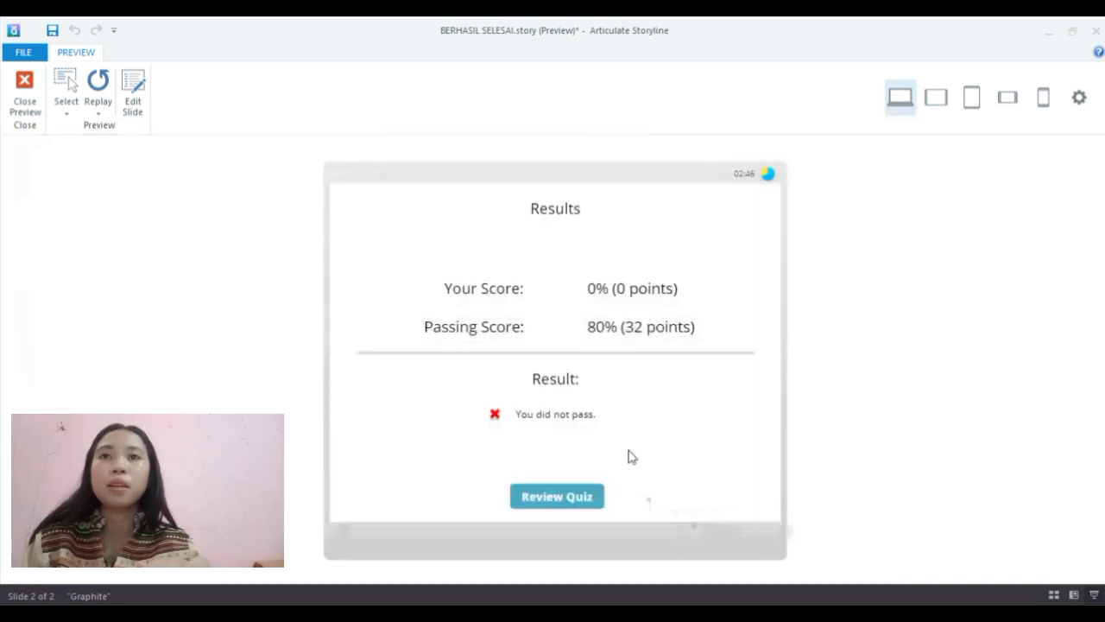
- Continue from the results through the Materi 1 and Materi 2 slides, and close the material to return to the STAR slide
click(571, 498)
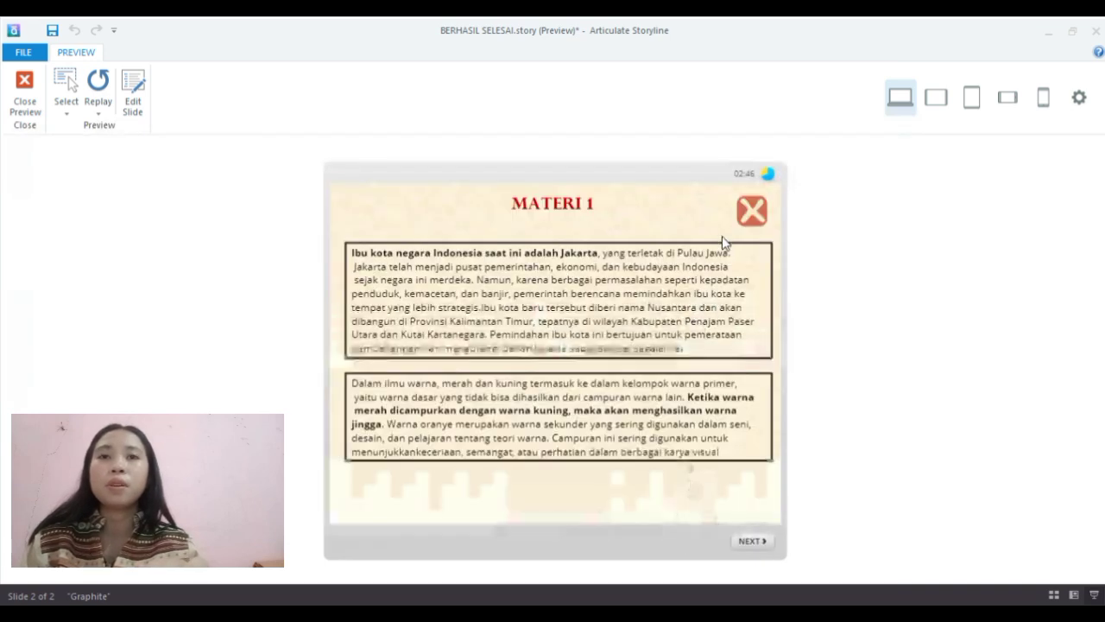
click(755, 541)
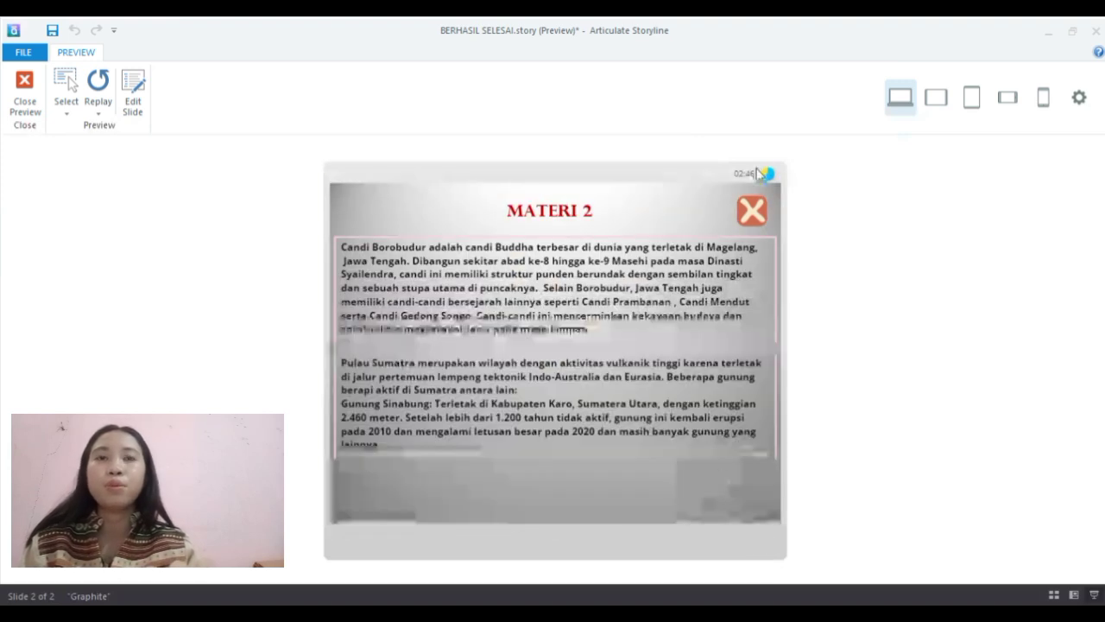
click(749, 214)
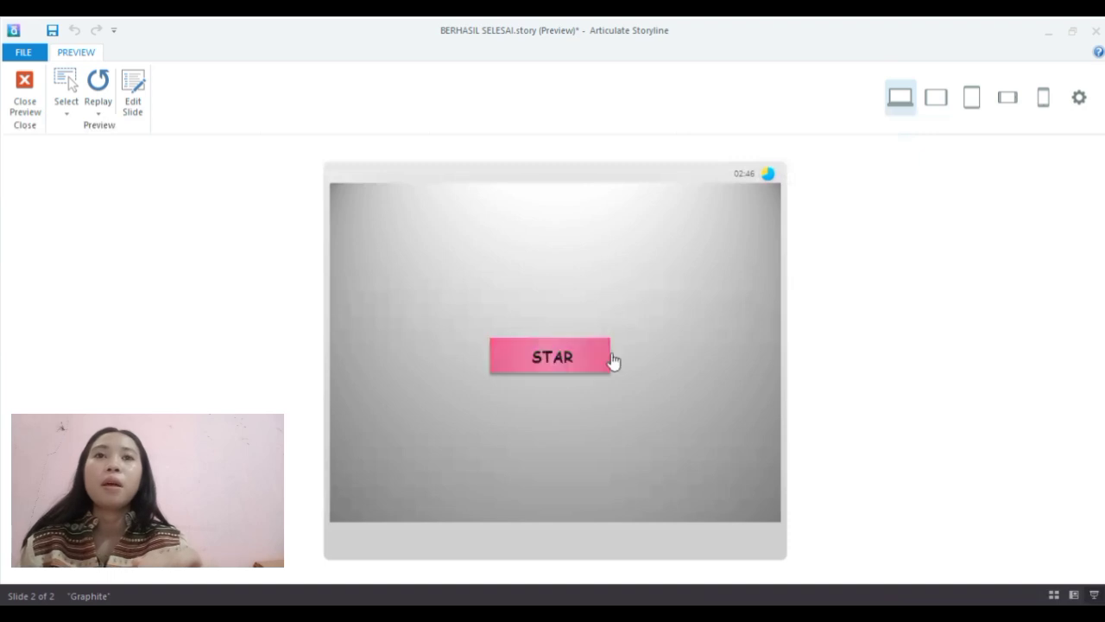